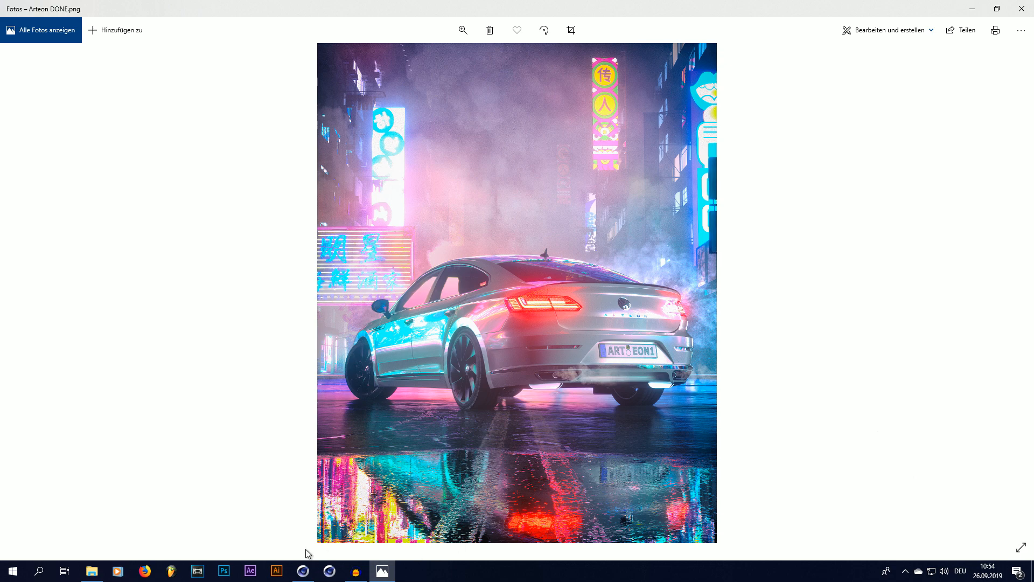
Switch to Cinema 4D, leave the OctaneCamera view and inspect the car model from several angles
{"action": "left_click", "coordinate": [305, 570]}
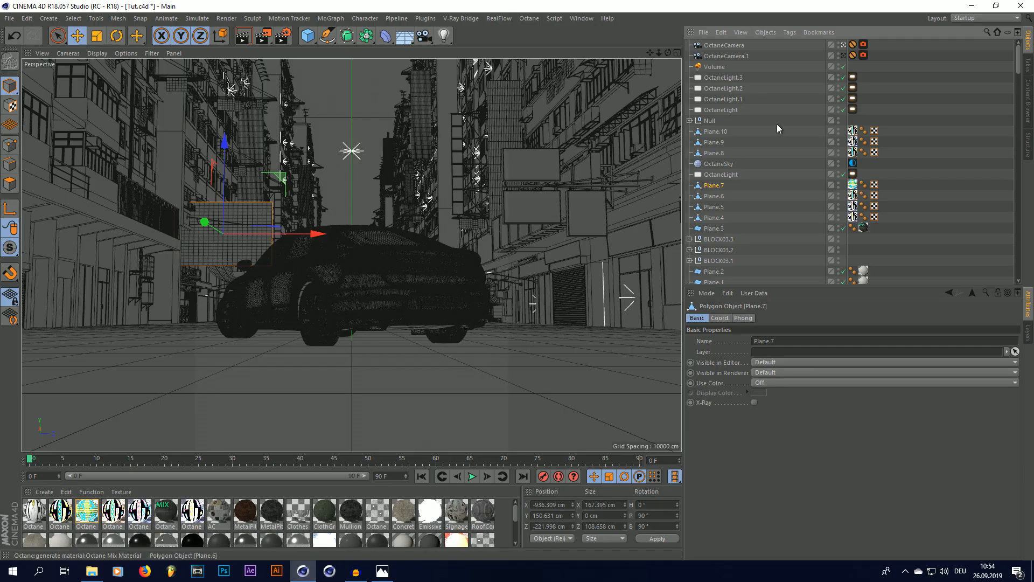
{"action": "left_click", "coordinate": [843, 46]}
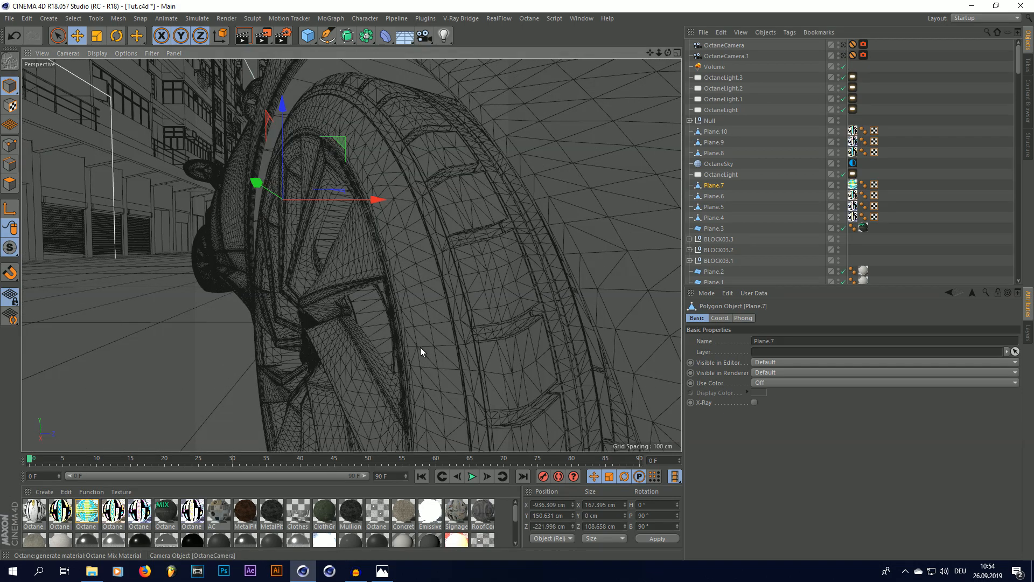
{"action": "scroll", "coordinate": [420, 347], "scroll_direction": "down", "scroll_amount": 4}
{"action": "scroll", "coordinate": [313, 285], "scroll_direction": "down", "scroll_amount": 5}
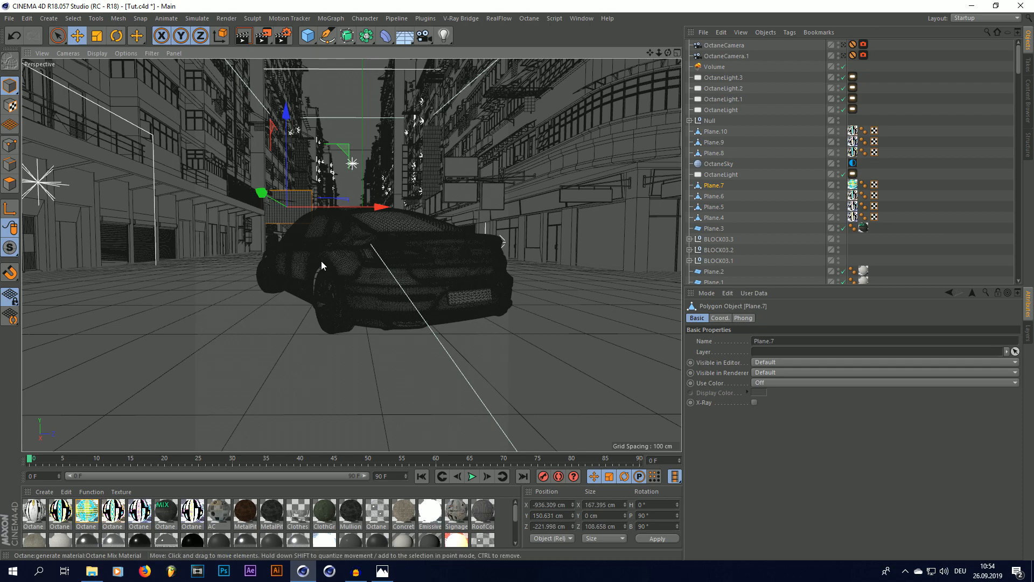
{"action": "scroll", "coordinate": [321, 261], "scroll_direction": "up", "scroll_amount": 3}
{"action": "left_click_drag", "start_coordinate": [668, 52], "coordinate": [617, 298]}
{"action": "scroll", "coordinate": [617, 299], "scroll_direction": "down", "scroll_amount": 4}
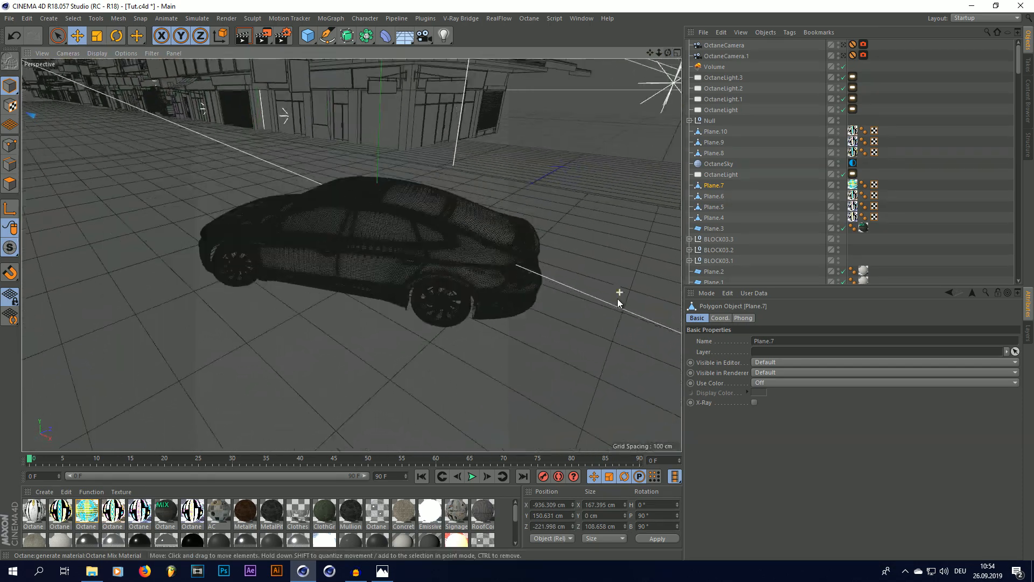
{"action": "scroll", "coordinate": [313, 252], "scroll_direction": "up", "scroll_amount": 5}
{"action": "mouse_move", "coordinate": [668, 53]}
{"action": "left_mouse_down"}
{"action": "mouse_move", "coordinate": [765, 35]}
{"action": "mouse_move", "coordinate": [650, 57]}
{"action": "left_mouse_up"}
{"action": "scroll", "coordinate": [295, 211], "scroll_direction": "down", "scroll_amount": 5}
{"action": "scroll", "coordinate": [355, 244], "scroll_direction": "up", "scroll_amount": 8}
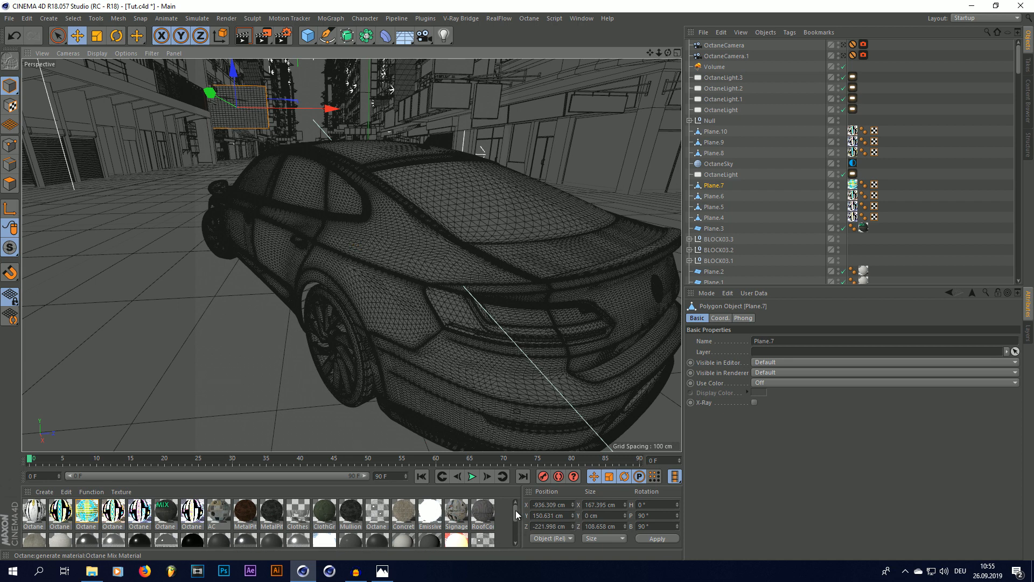
Examine the car's materials at the end of the material list and view the car from farther back
{"action": "left_click_drag", "start_coordinate": [516, 509], "coordinate": [508, 532]}
{"action": "scroll", "coordinate": [467, 315], "scroll_direction": "down", "scroll_amount": 5}
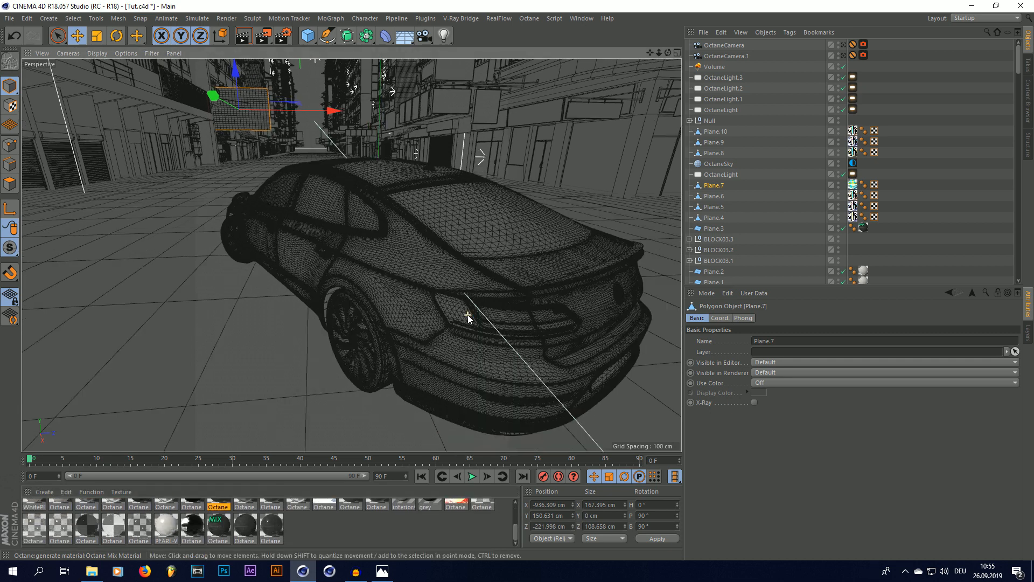
{"action": "scroll", "coordinate": [356, 365], "scroll_direction": "down", "scroll_amount": 2}
{"action": "scroll", "coordinate": [355, 365], "scroll_direction": "down", "scroll_amount": 2}
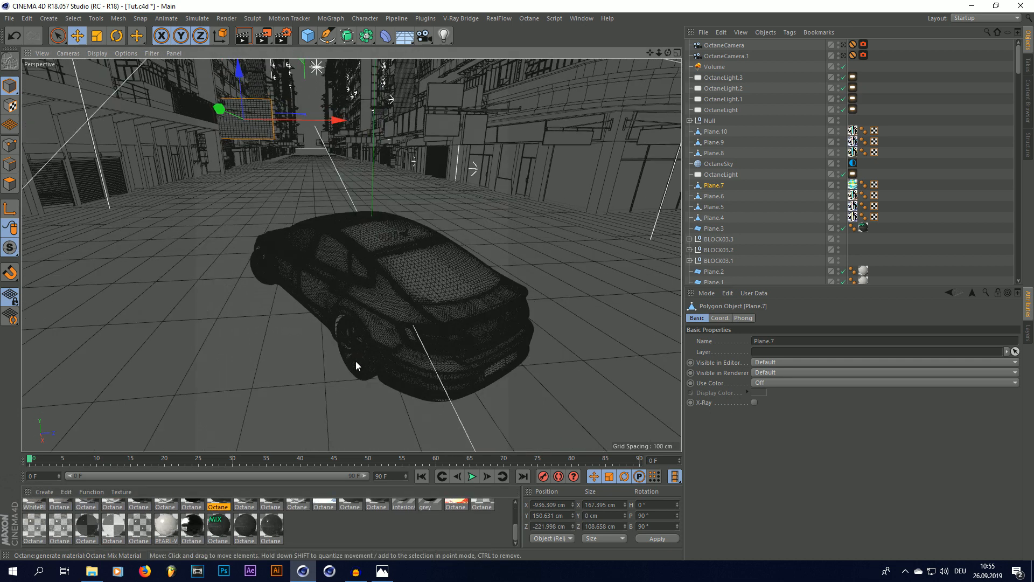
Examine the street, buildings and light setup around the car, dismissing the CCleaner alert
{"action": "scroll", "coordinate": [355, 361], "scroll_direction": "down", "scroll_amount": 6}
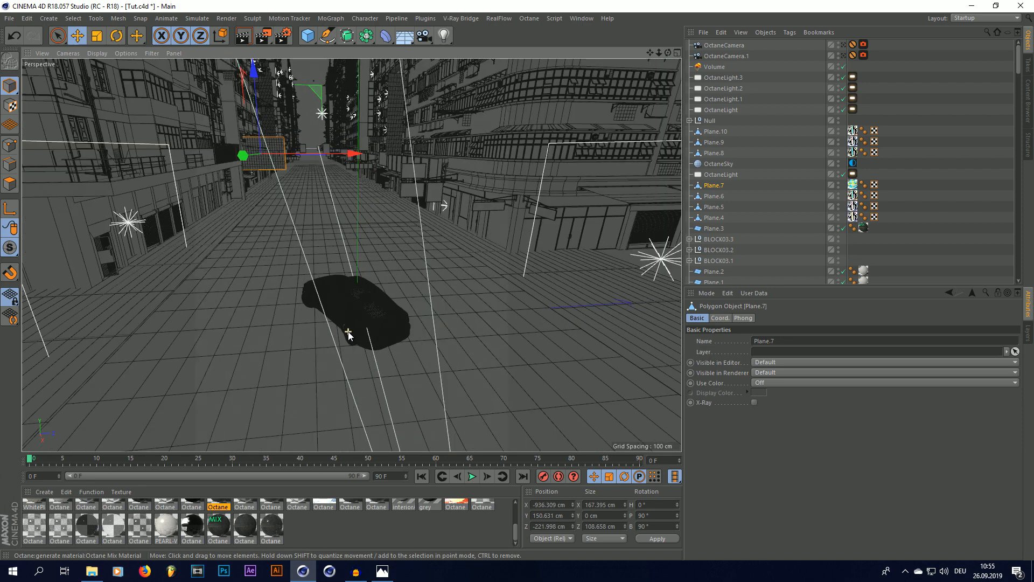
{"action": "scroll", "coordinate": [348, 331], "scroll_direction": "down", "scroll_amount": 3}
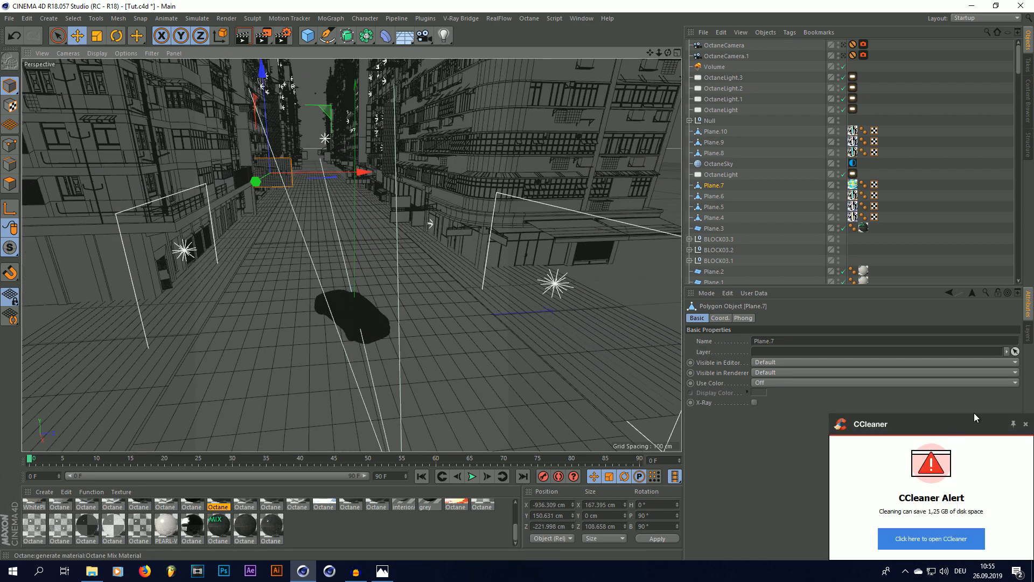
{"action": "left_click", "coordinate": [1026, 424]}
{"action": "scroll", "coordinate": [532, 349], "scroll_direction": "down", "scroll_amount": 3}
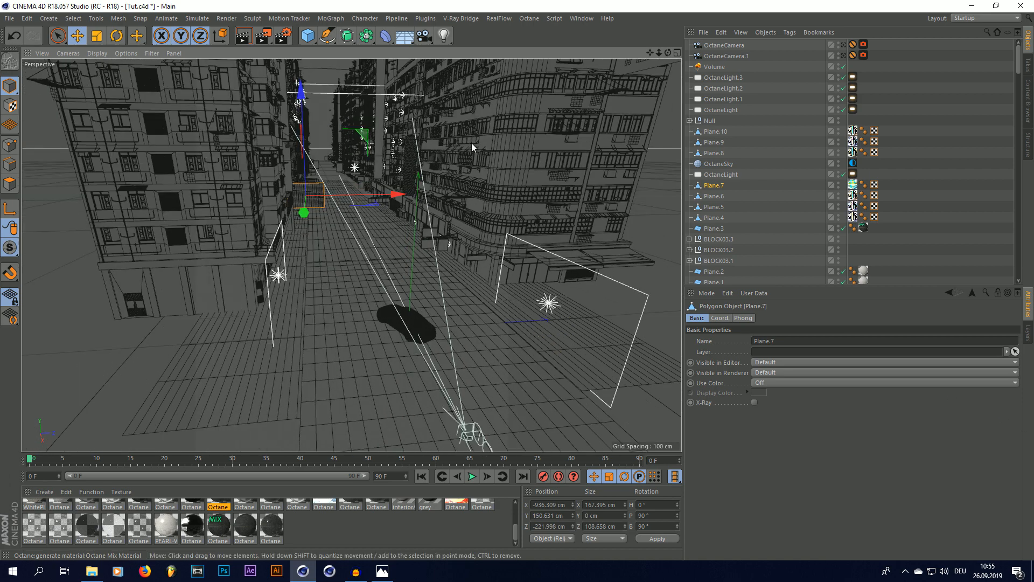
{"action": "scroll", "coordinate": [365, 117], "scroll_direction": "up", "scroll_amount": 3}
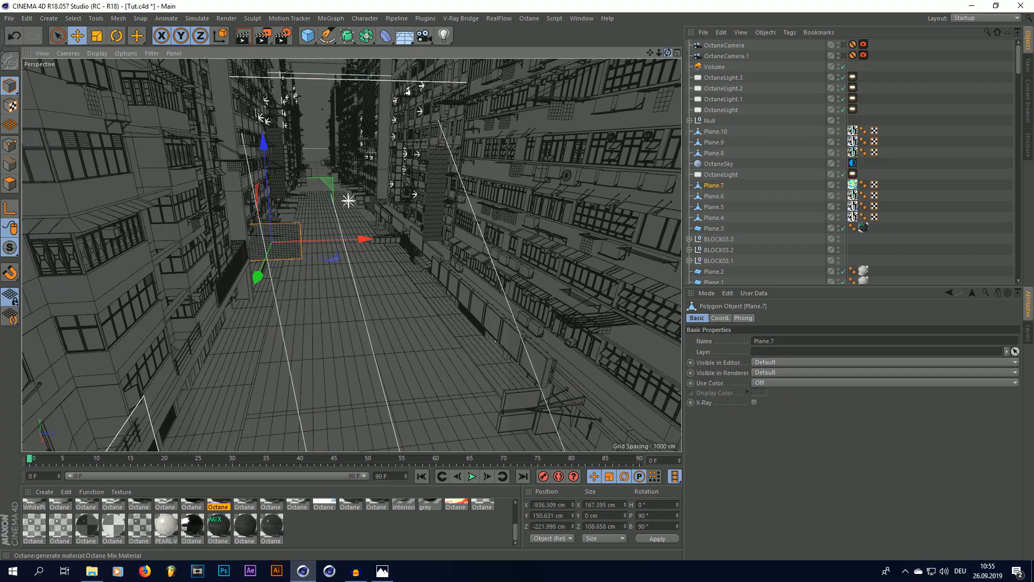
{"action": "left_click_drag", "start_coordinate": [668, 53], "coordinate": [641, 60]}
Look at the finished Arteon DONE.png render, return to Cinema 4D and examine the area lights at the building windows
{"action": "left_click", "coordinate": [384, 572]}
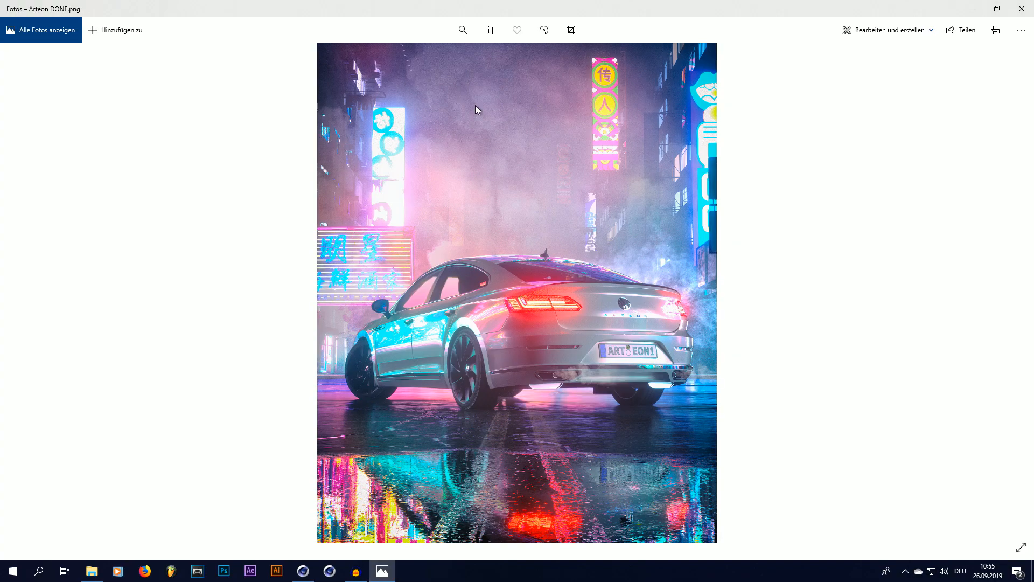
{"action": "left_click", "coordinate": [972, 10]}
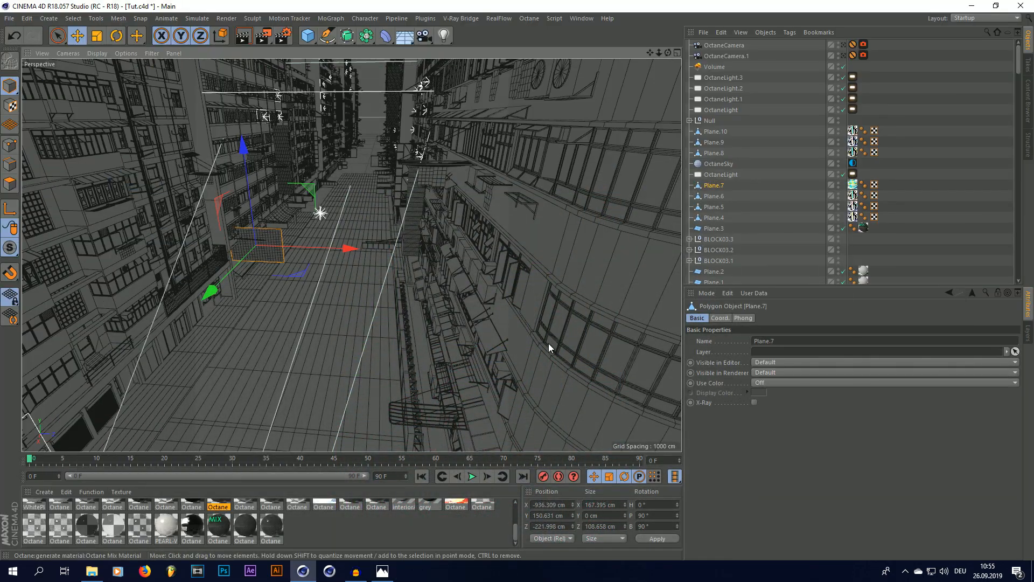
{"action": "scroll", "coordinate": [392, 96], "scroll_direction": "up", "scroll_amount": 5}
{"action": "scroll", "coordinate": [477, 171], "scroll_direction": "up", "scroll_amount": 2}
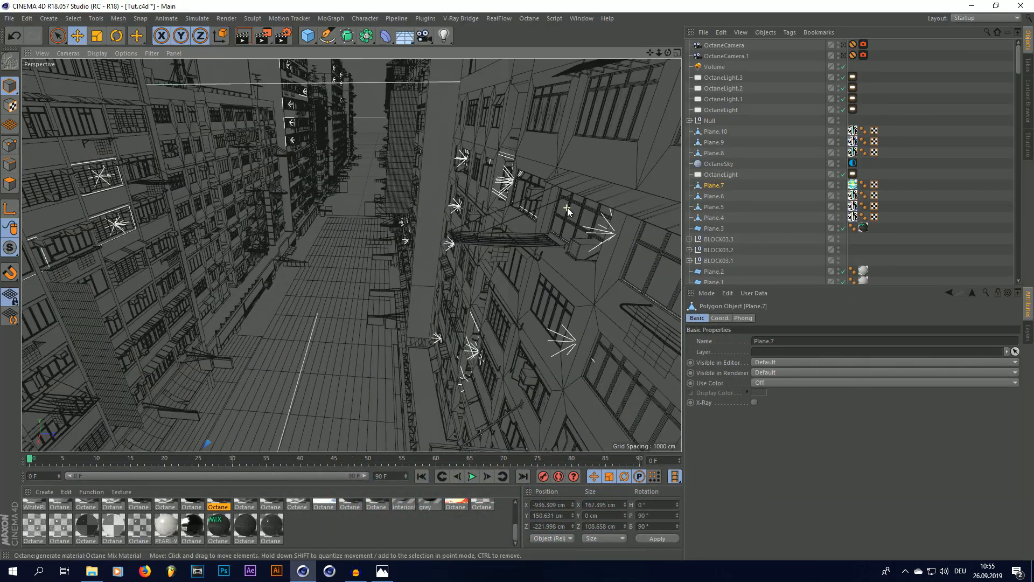
{"action": "mouse_move", "coordinate": [668, 52]}
{"action": "left_mouse_down"}
{"action": "mouse_move", "coordinate": [672, 62]}
{"action": "mouse_move", "coordinate": [653, 64]}
{"action": "left_mouse_up"}
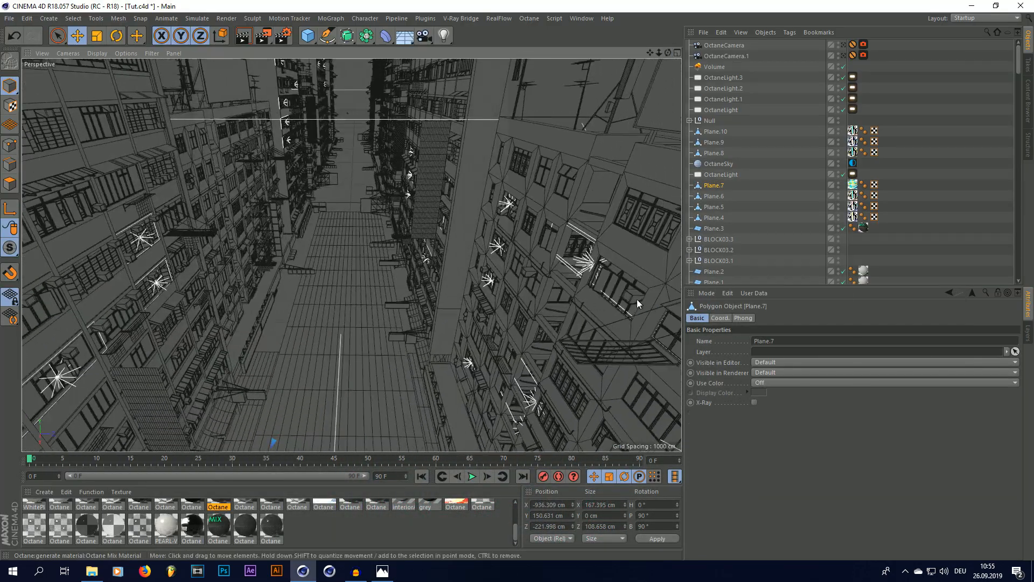
Open the glossy Octane Material.1 and check its index and opacity settings
{"action": "left_click_drag", "start_coordinate": [517, 534], "coordinate": [518, 511]}
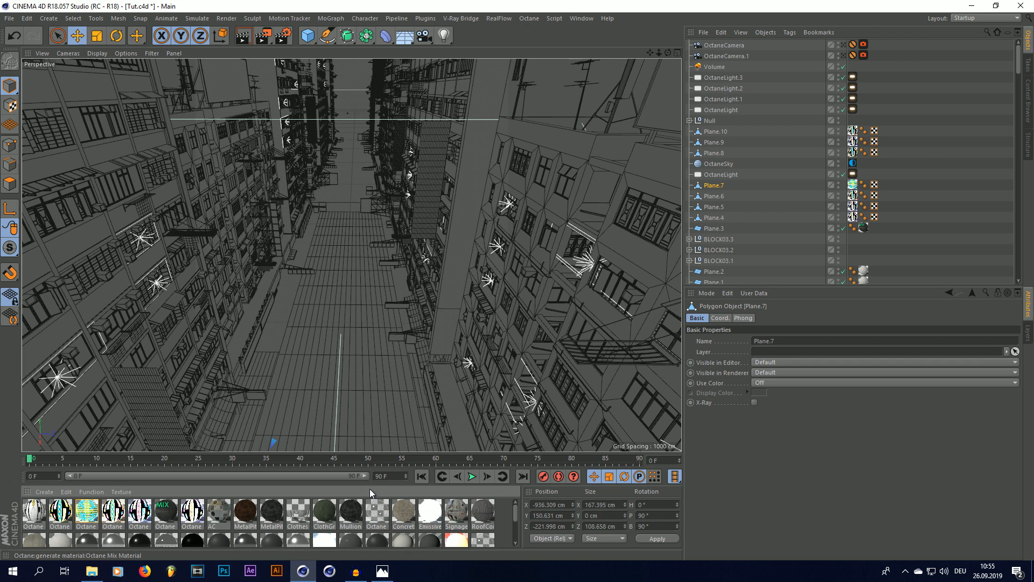
{"action": "double_click", "coordinate": [377, 511]}
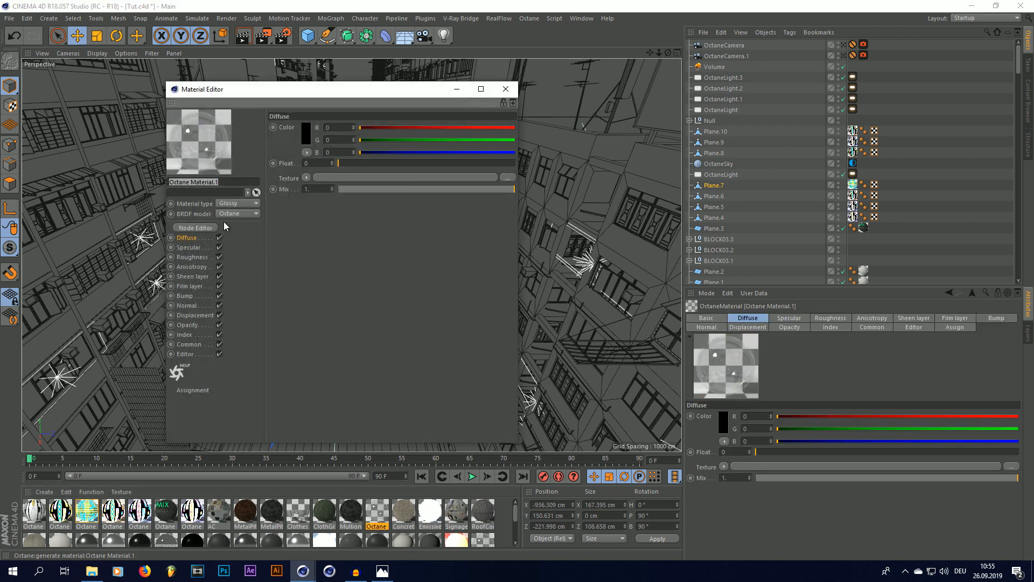
{"action": "left_click", "coordinate": [186, 335]}
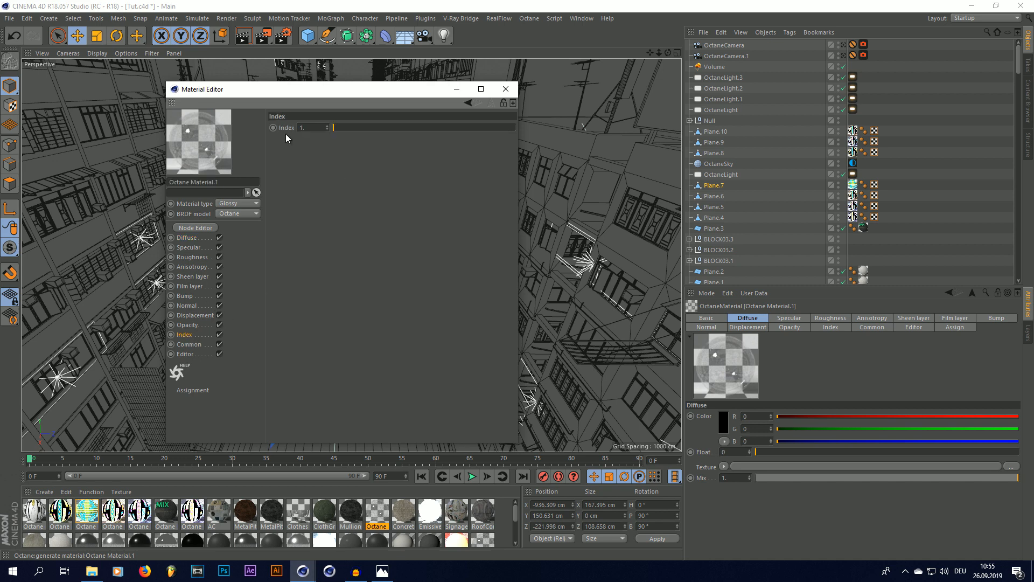
{"action": "left_click", "coordinate": [189, 325]}
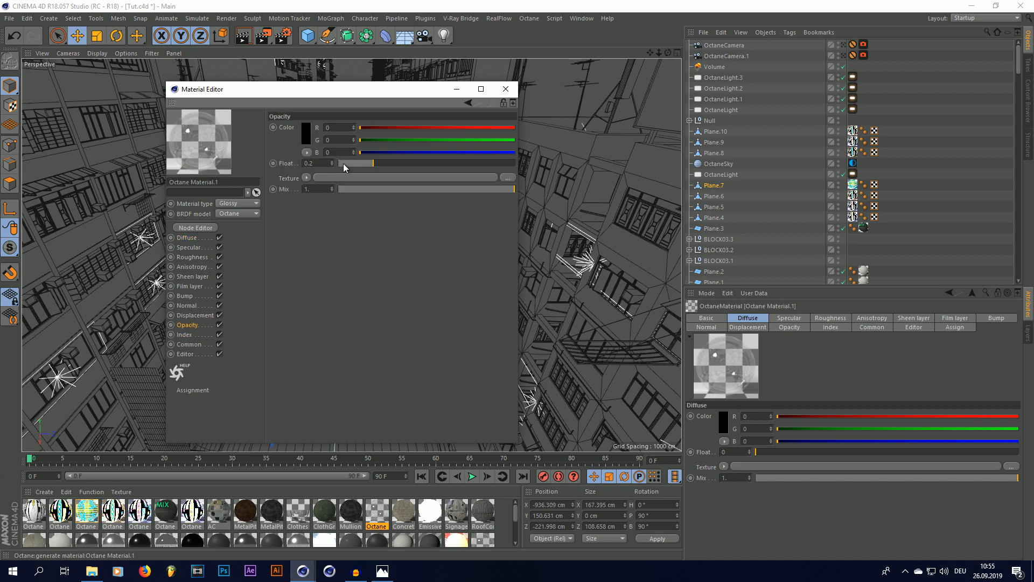
{"action": "left_click", "coordinate": [503, 89]}
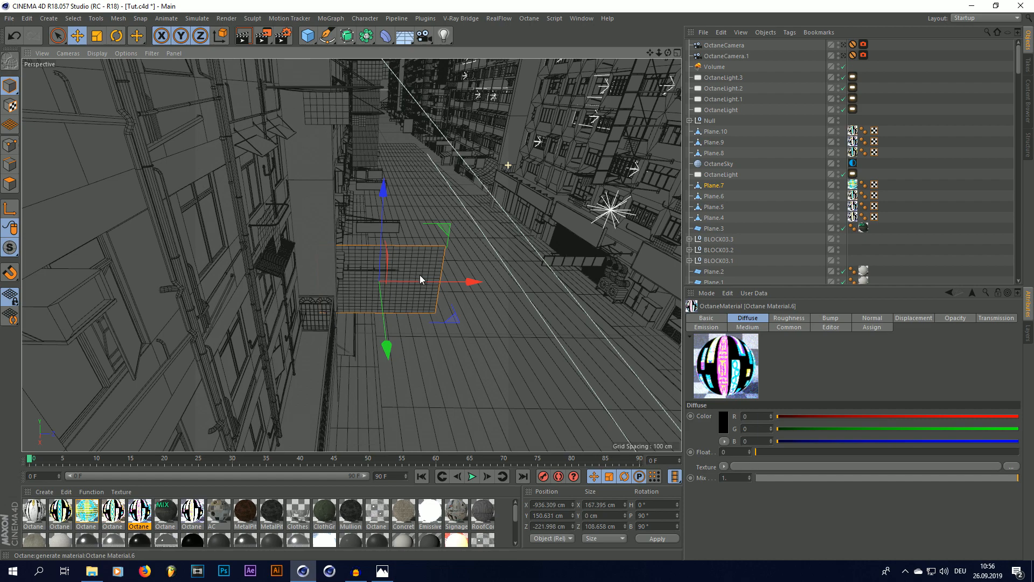
Select the sign planes along the street in turn, including Plane.4, Plane.7 and Plane.8, to see their placement
{"action": "left_click_drag", "start_coordinate": [419, 275], "coordinate": [312, 250], "text": "alt"}
{"action": "left_click", "coordinate": [347, 94]}
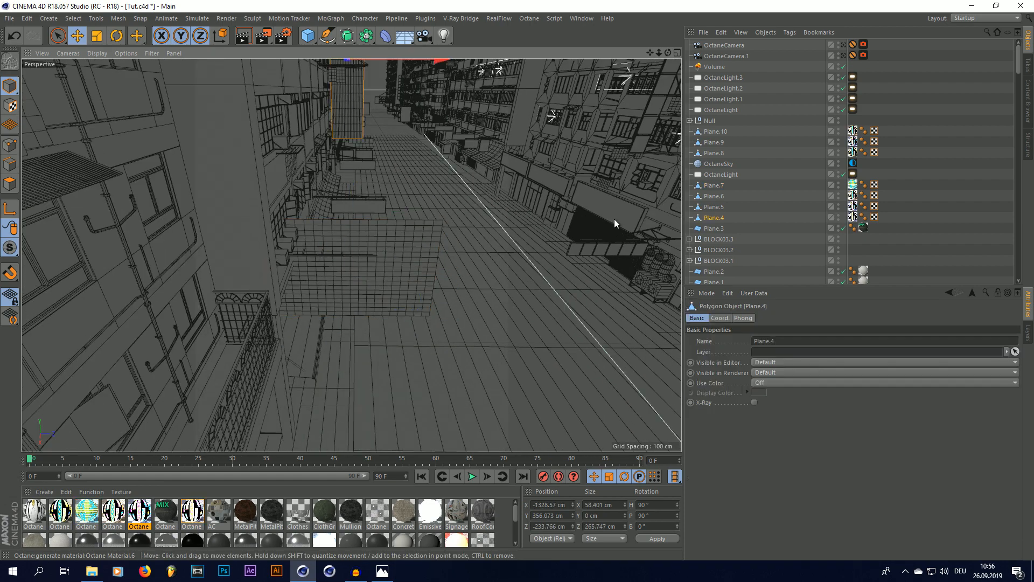
{"action": "scroll", "coordinate": [431, 262], "scroll_direction": "down", "scroll_amount": 5}
{"action": "left_click_drag", "start_coordinate": [650, 53], "coordinate": [601, 55]}
{"action": "middle_click_drag", "start_coordinate": [601, 56], "coordinate": [533, 75], "text": "alt"}
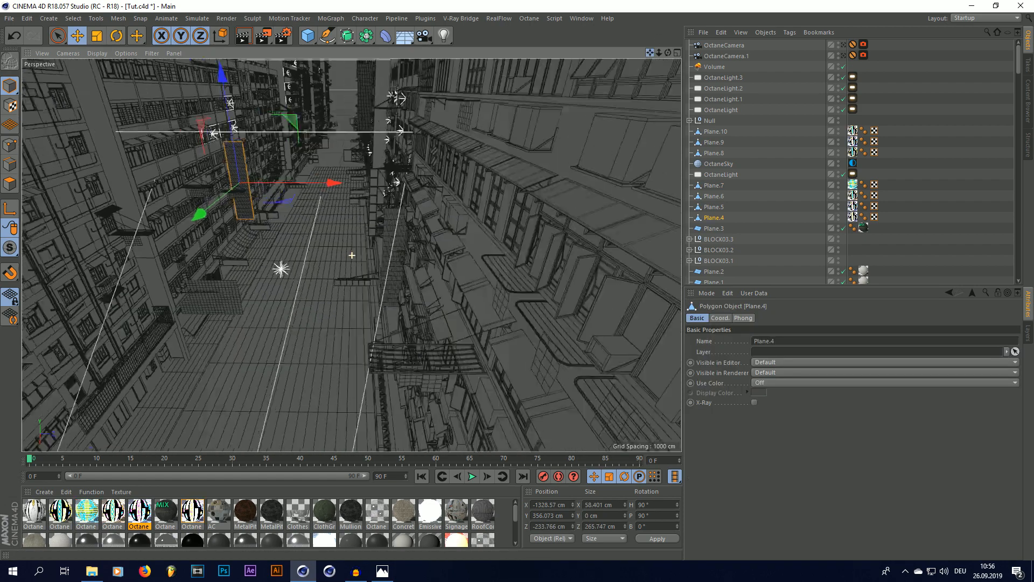
{"action": "left_click_drag", "start_coordinate": [533, 75], "coordinate": [595, 97], "text": "alt"}
{"action": "left_click", "coordinate": [457, 264]}
{"action": "left_click", "coordinate": [279, 321]}
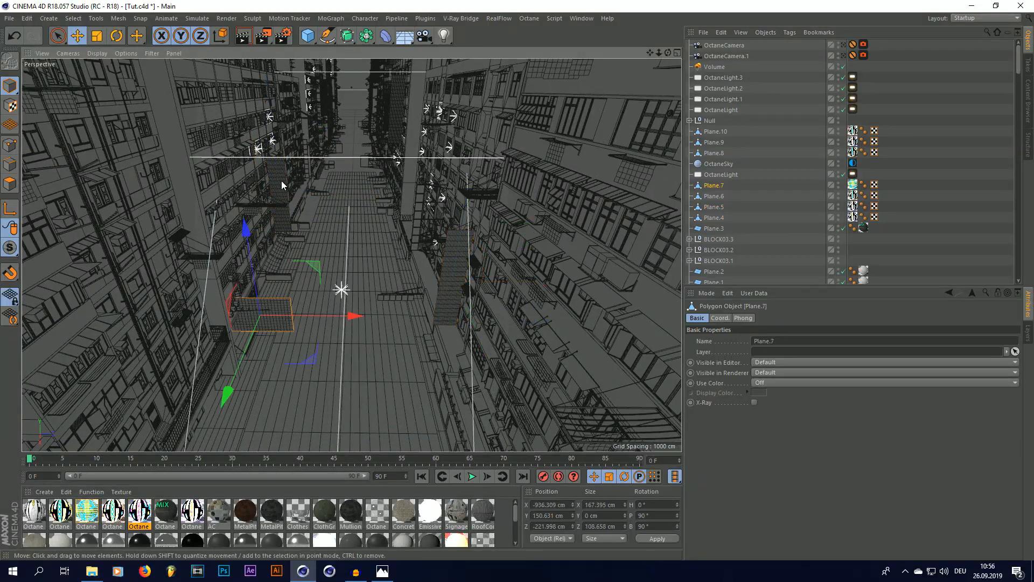
{"action": "left_click", "coordinate": [394, 98]}
{"action": "left_click", "coordinate": [325, 93]}
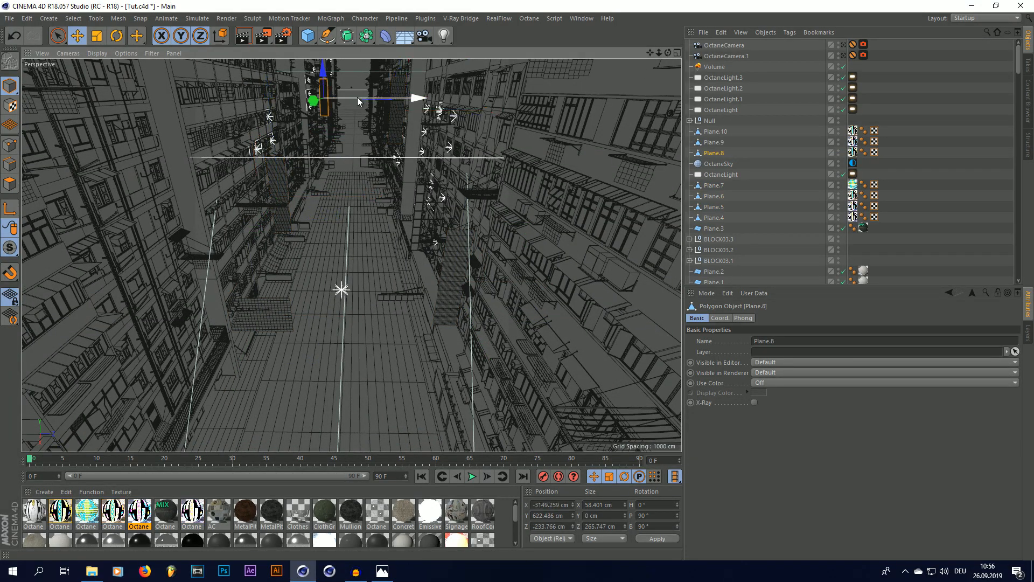
Inspect the HiAN.gif texture in the emission of Octane Material.6 and view the located image file
{"action": "left_click", "coordinate": [141, 512]}
{"action": "double_click", "coordinate": [139, 512]}
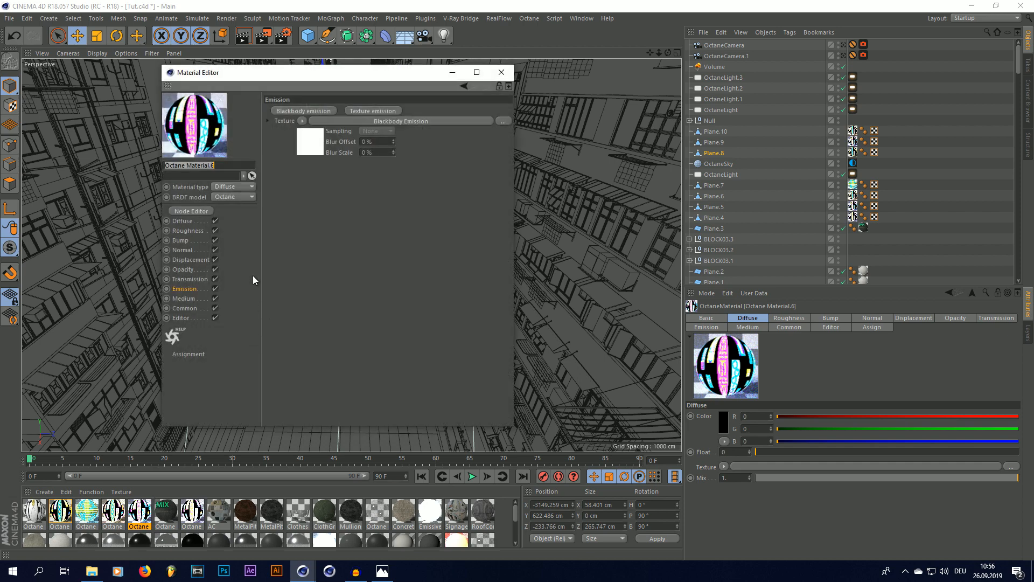
{"action": "left_click", "coordinate": [305, 141]}
{"action": "left_click", "coordinate": [318, 141]}
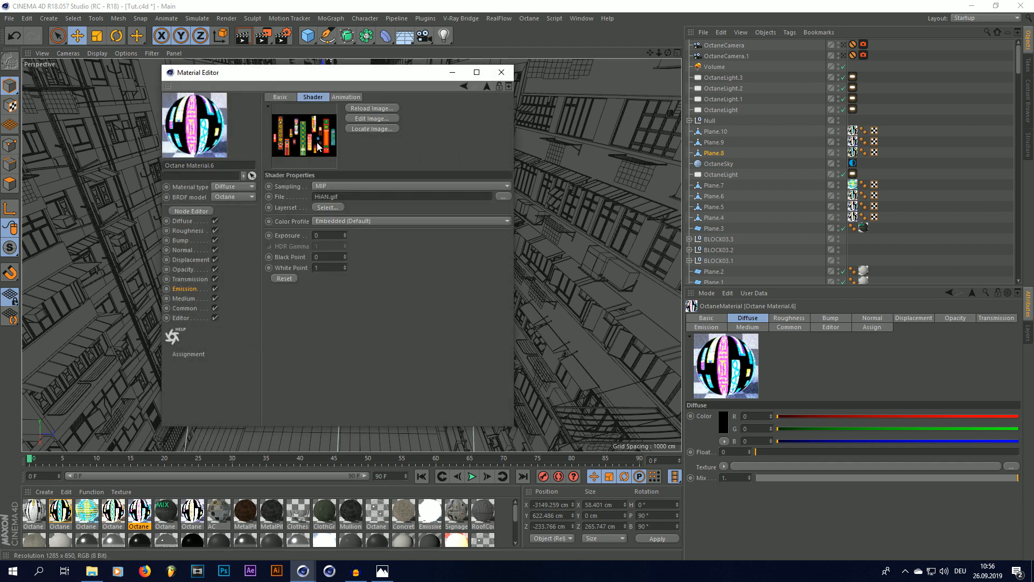
{"action": "left_click", "coordinate": [371, 129]}
{"action": "double_click", "coordinate": [537, 153]}
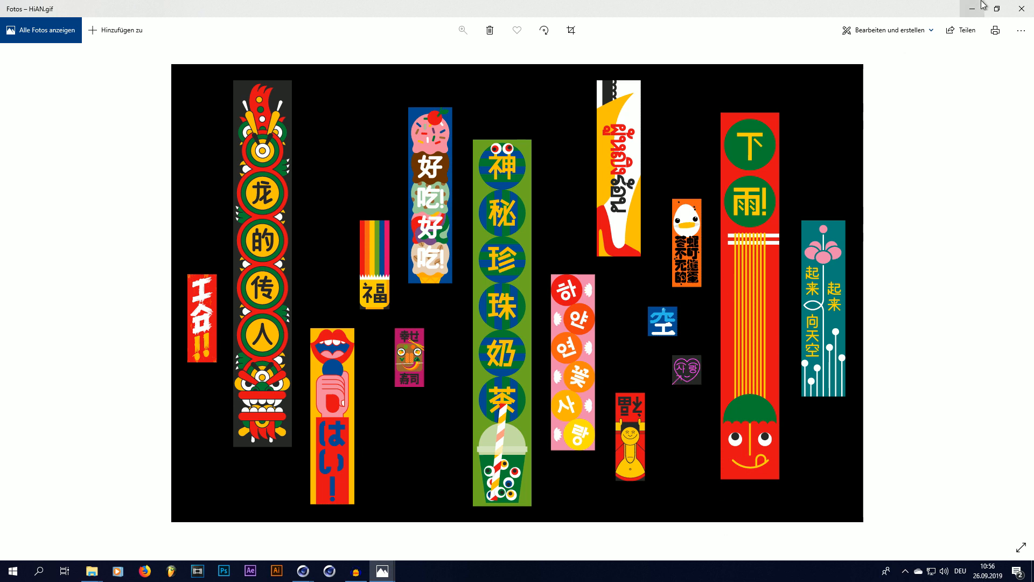
{"action": "left_click", "coordinate": [1021, 8]}
{"action": "left_click", "coordinate": [1018, 78]}
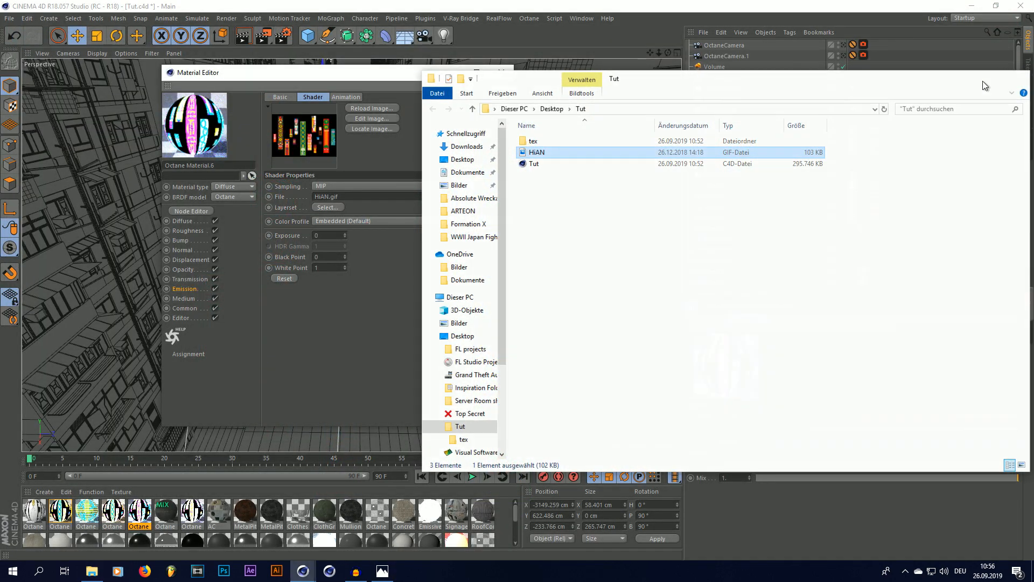
Close the Material Editor, open the Octane Live Viewer, dock it beside the viewport and narrow it
{"action": "left_click", "coordinate": [508, 73]}
{"action": "left_click", "coordinate": [529, 18]}
{"action": "left_click", "coordinate": [539, 45]}
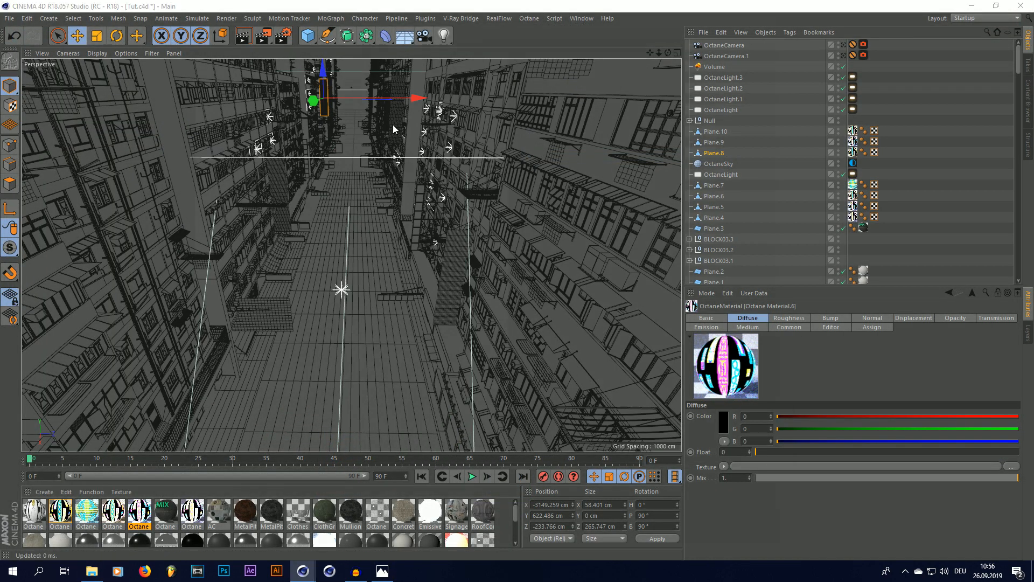
{"action": "left_click_drag", "start_coordinate": [30, 135], "coordinate": [29, 133]}
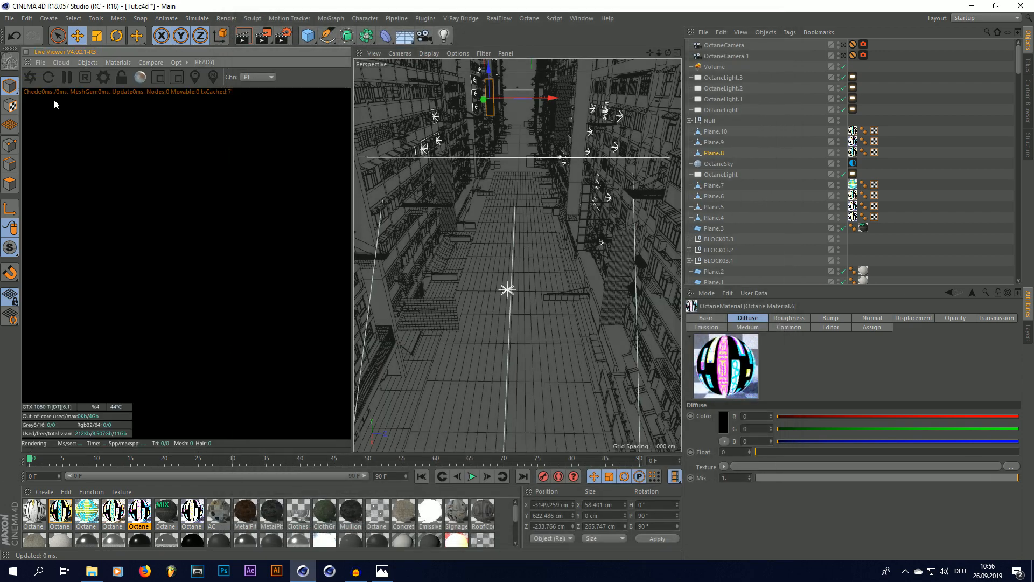
{"action": "left_click_drag", "start_coordinate": [350, 192], "coordinate": [295, 193]}
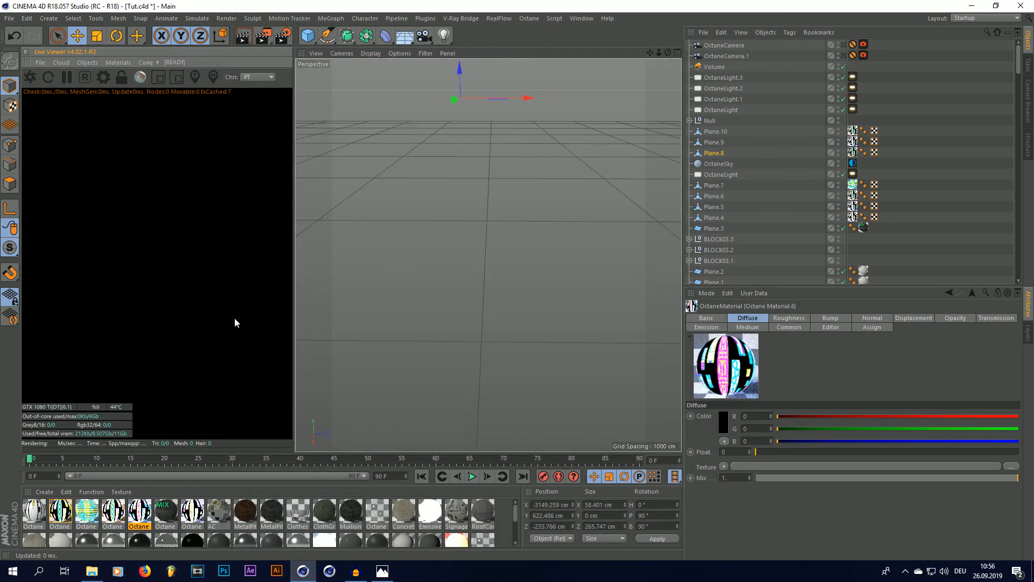
Open Arteon DONE.png from its folder and compare the finished image with the raw render Arteon.png
{"action": "left_click", "coordinate": [92, 571]}
{"action": "double_click", "coordinate": [714, 161]}
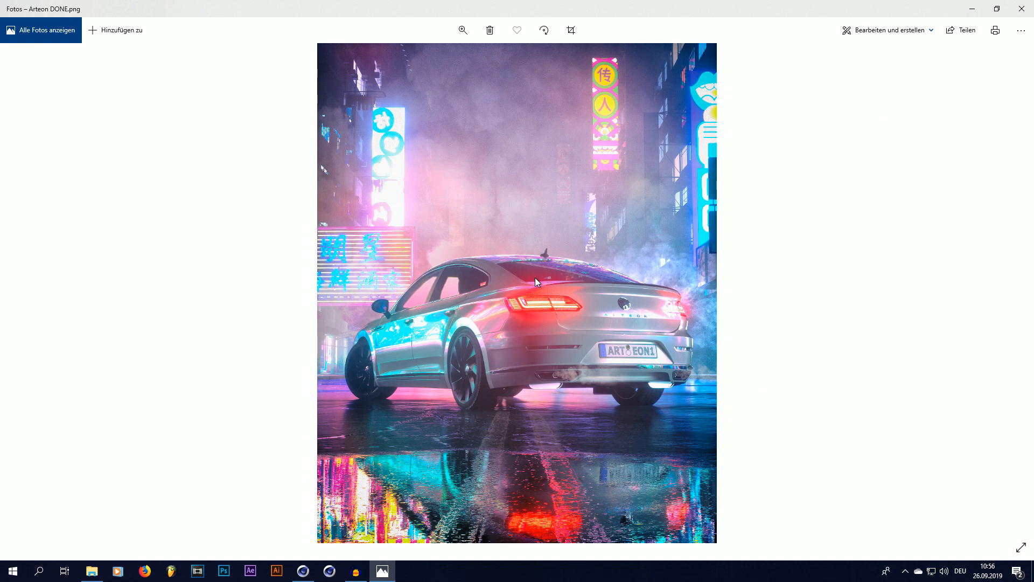
{"action": "key", "text": "Left"}
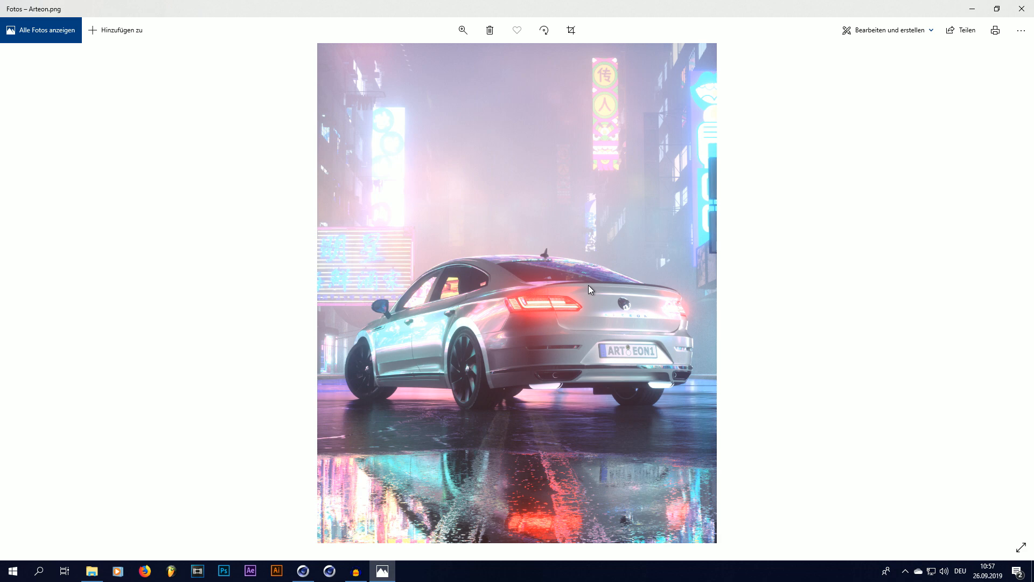
{"action": "key", "text": "Right"}
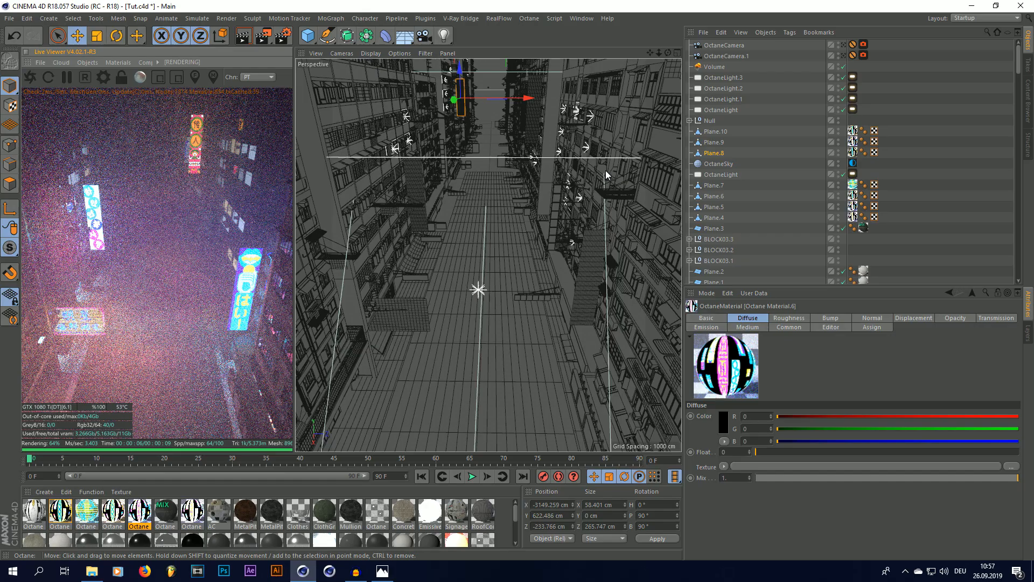
Select the Volume object and view its bounding box around the whole street from outside
{"action": "scroll", "coordinate": [487, 140], "scroll_direction": "down", "scroll_amount": 7}
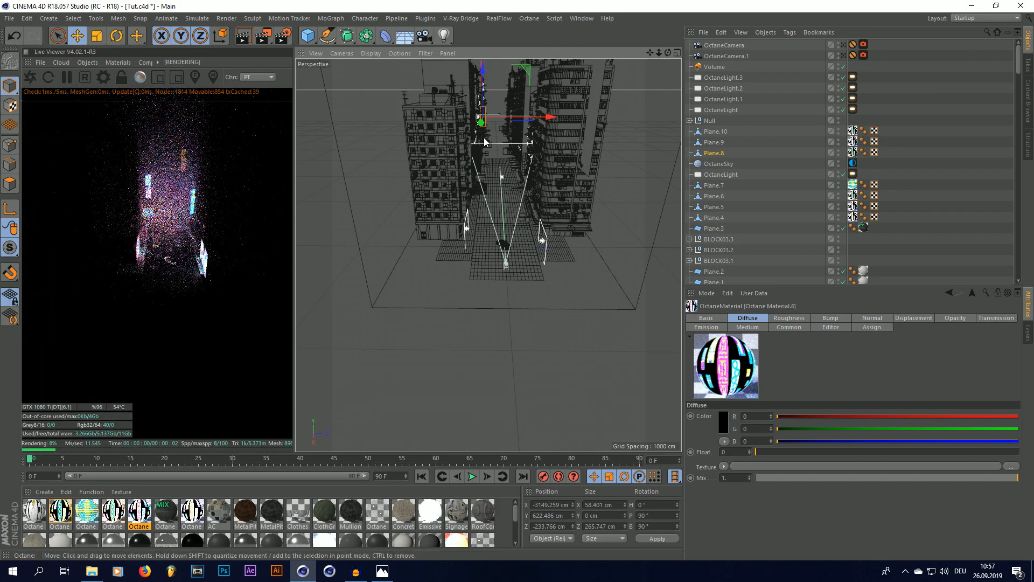
{"action": "scroll", "coordinate": [487, 141], "scroll_direction": "up", "scroll_amount": 4}
{"action": "left_click_drag", "start_coordinate": [668, 52], "coordinate": [585, 55]}
{"action": "left_click", "coordinate": [716, 68]}
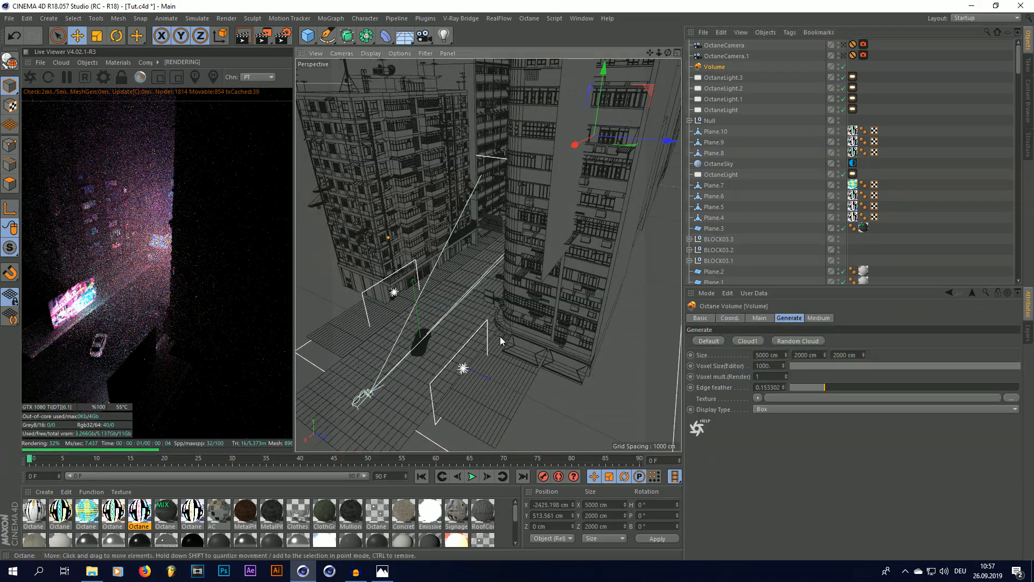
{"action": "key", "text": "o"}
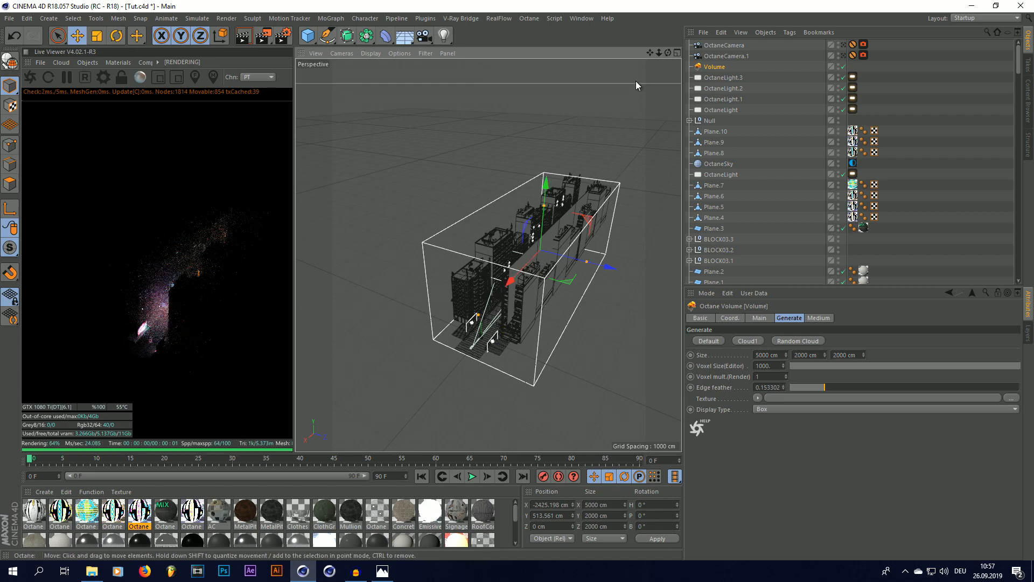
{"action": "left_click_drag", "start_coordinate": [668, 53], "coordinate": [695, 49]}
{"action": "scroll", "coordinate": [564, 372], "scroll_direction": "up", "scroll_amount": 15}
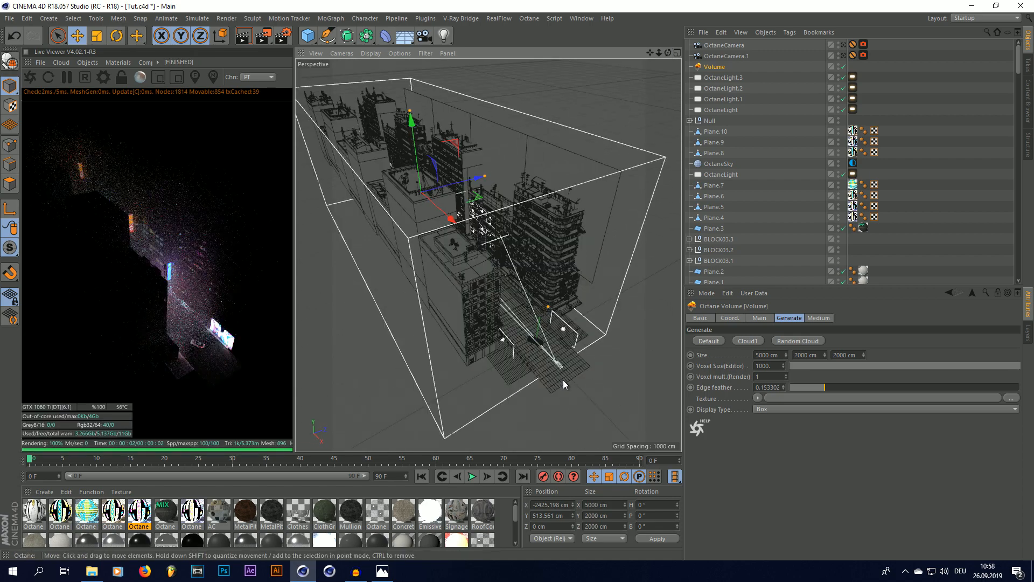
Select the area light beside the car and check the scene through OctaneCamera before returning to the free view
{"action": "scroll", "coordinate": [564, 372], "scroll_direction": "up", "scroll_amount": 5}
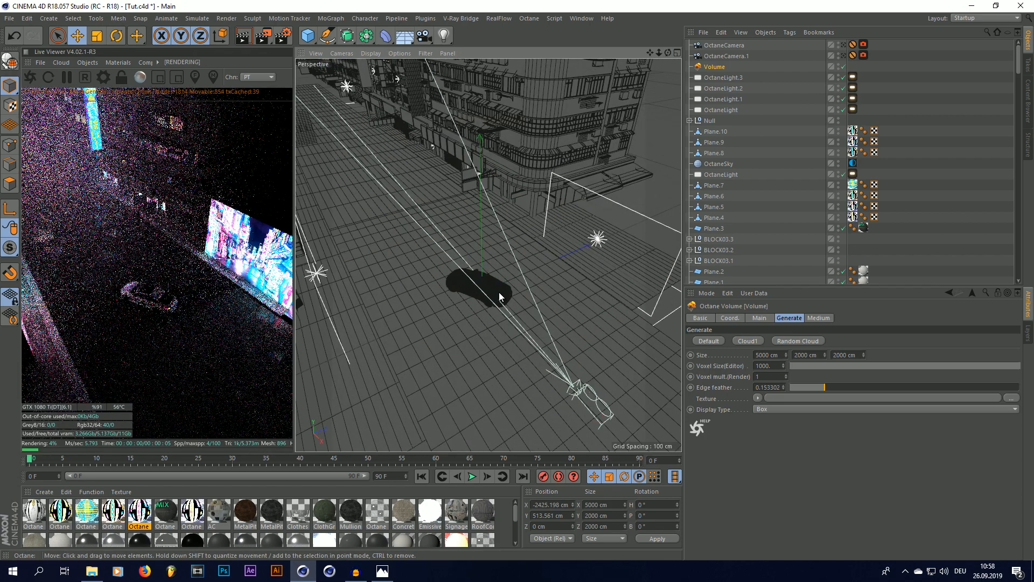
{"action": "left_click", "coordinate": [597, 238]}
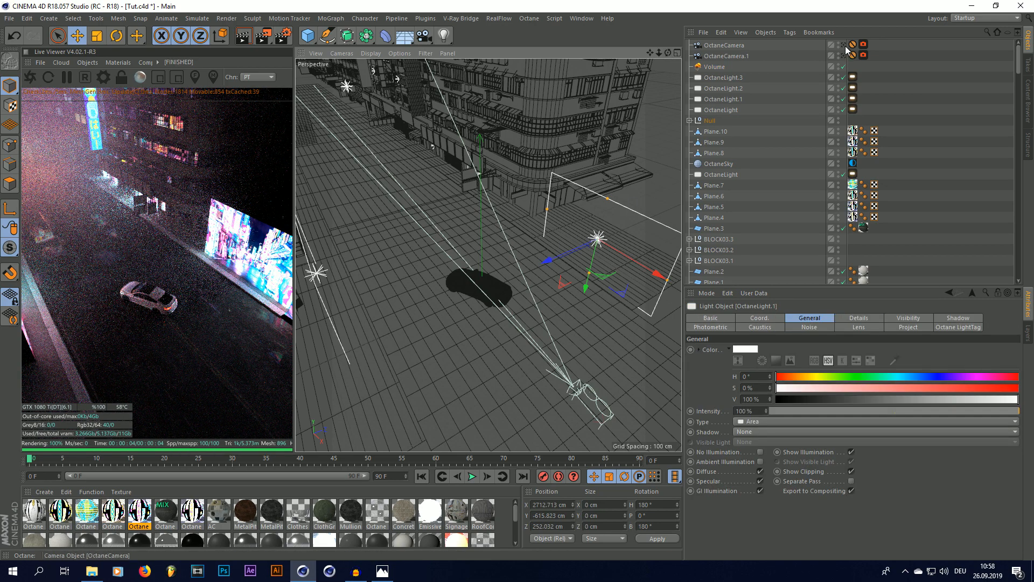
{"action": "left_click", "coordinate": [843, 45]}
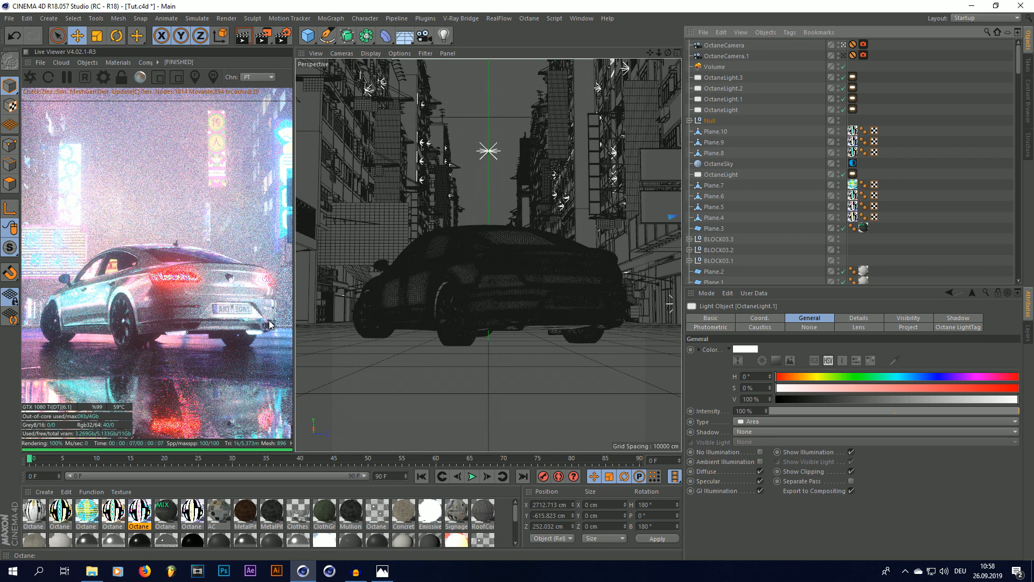
{"action": "left_click", "coordinate": [843, 45]}
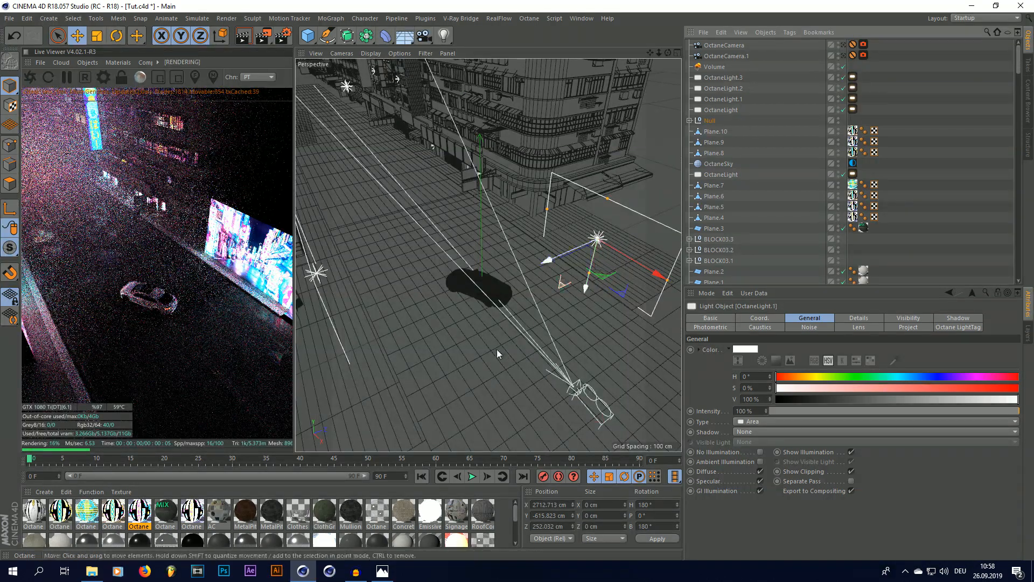
Open the texture of OctaneLight.1's light tag inside the Null, locate its image file and view the neon Hong Kong Tokyo images
{"action": "left_click", "coordinate": [689, 121]}
{"action": "scroll", "coordinate": [737, 191], "scroll_direction": "down", "scroll_amount": 3}
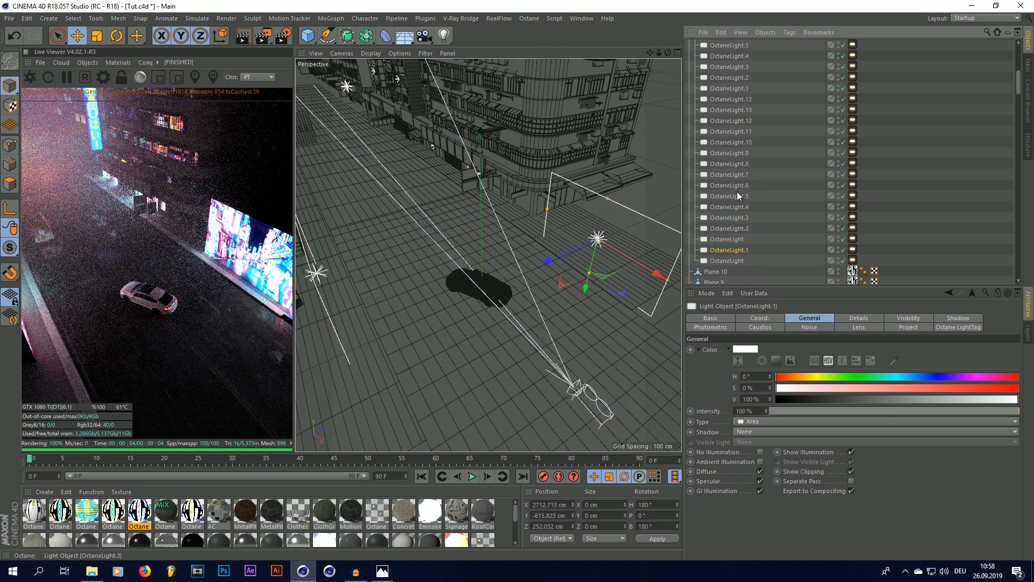
{"action": "left_click", "coordinate": [852, 121]}
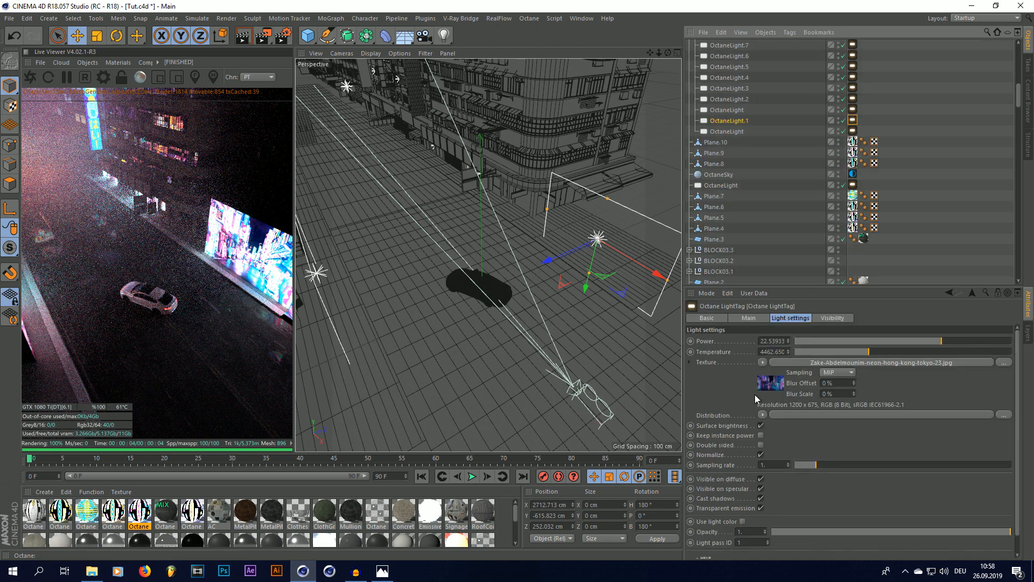
{"action": "left_click", "coordinate": [766, 388]}
{"action": "left_click", "coordinate": [784, 350]}
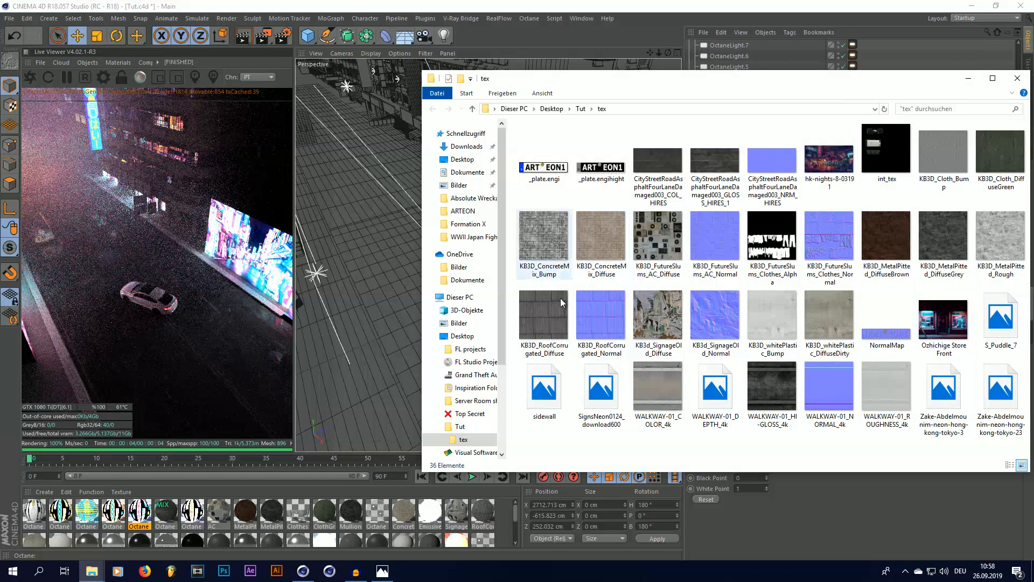
{"action": "double_click", "coordinate": [936, 408]}
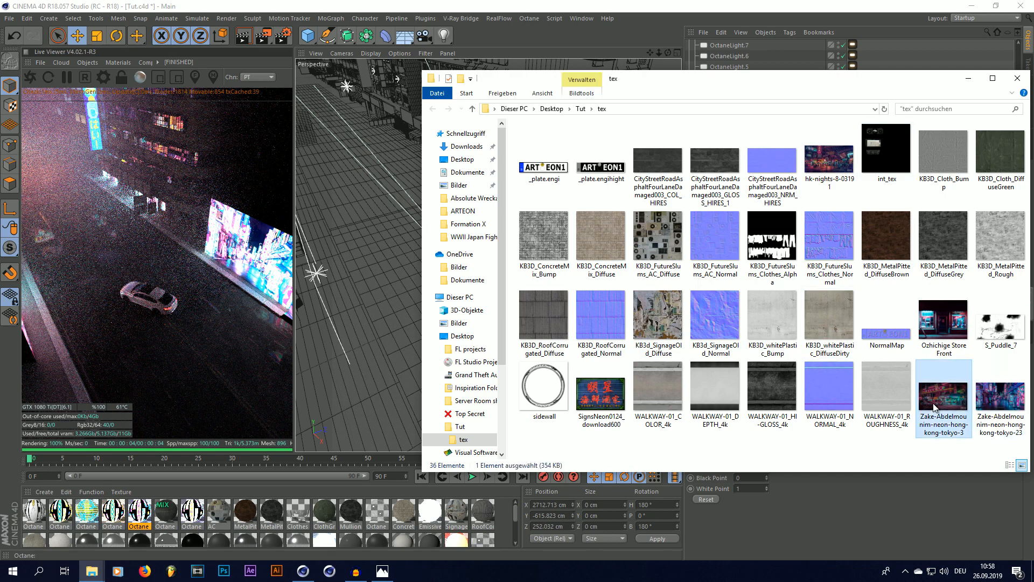
{"action": "key", "text": "Right"}
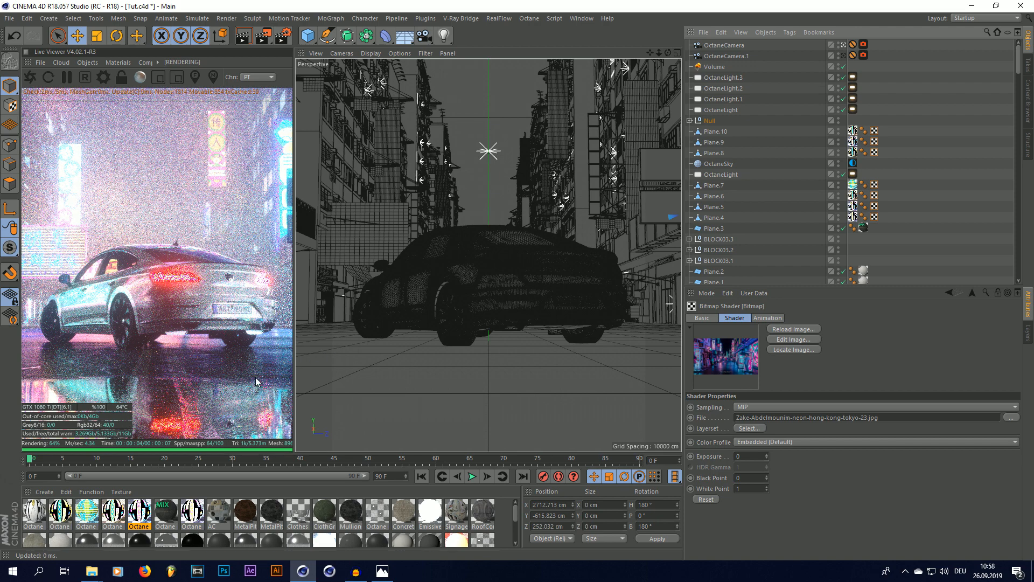
Hide the render statistics overlay in the Live Viewer
{"action": "right_click", "coordinate": [170, 390]}
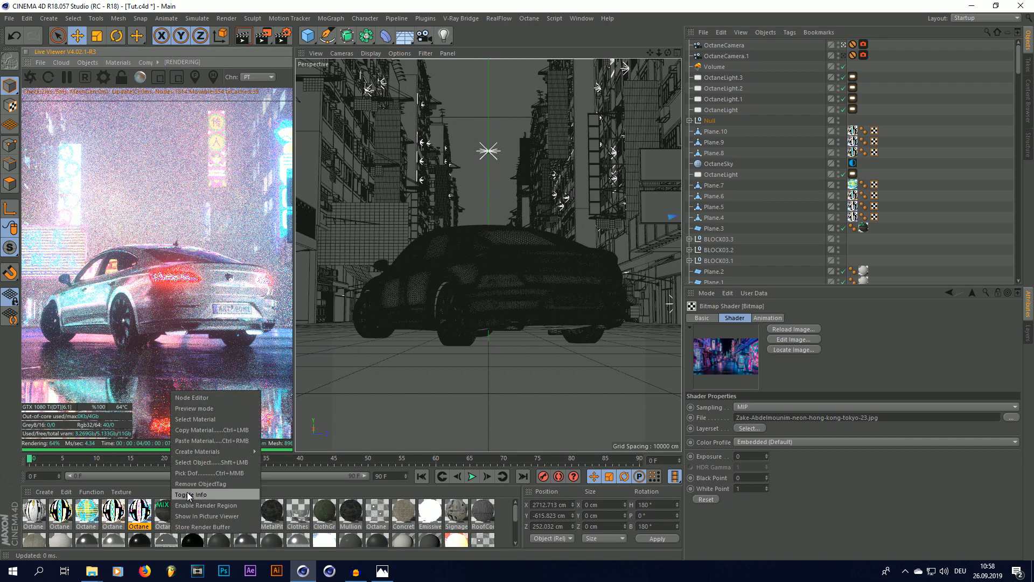
{"action": "left_click", "coordinate": [227, 493]}
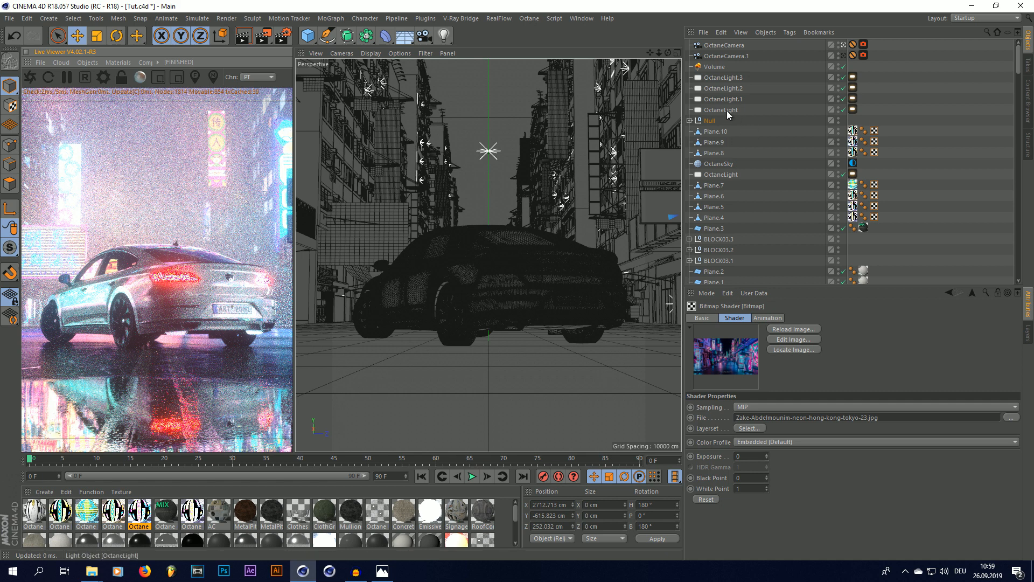
Enable Camera visibility in the light tag of the OctaneLight behind the car and view the light panel from outside OctaneCamera
{"action": "left_click", "coordinate": [487, 152]}
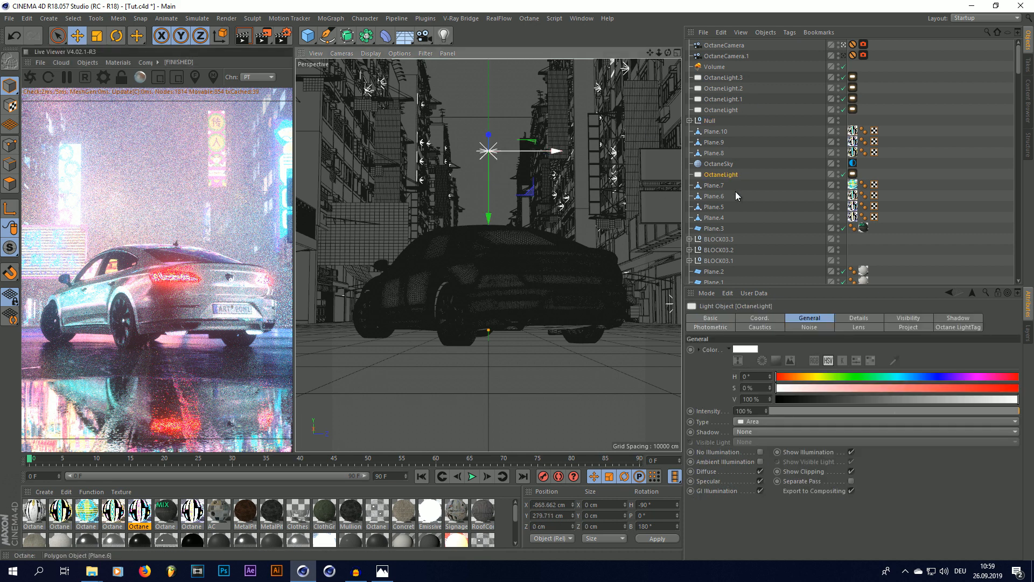
{"action": "left_click", "coordinate": [852, 174]}
{"action": "left_click", "coordinate": [833, 318]}
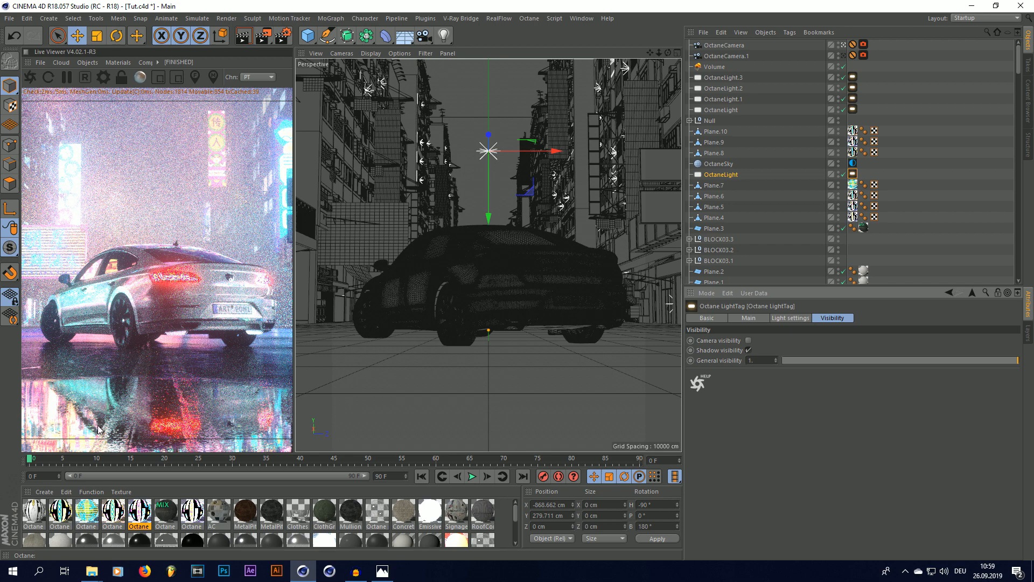
{"action": "left_click", "coordinate": [748, 341]}
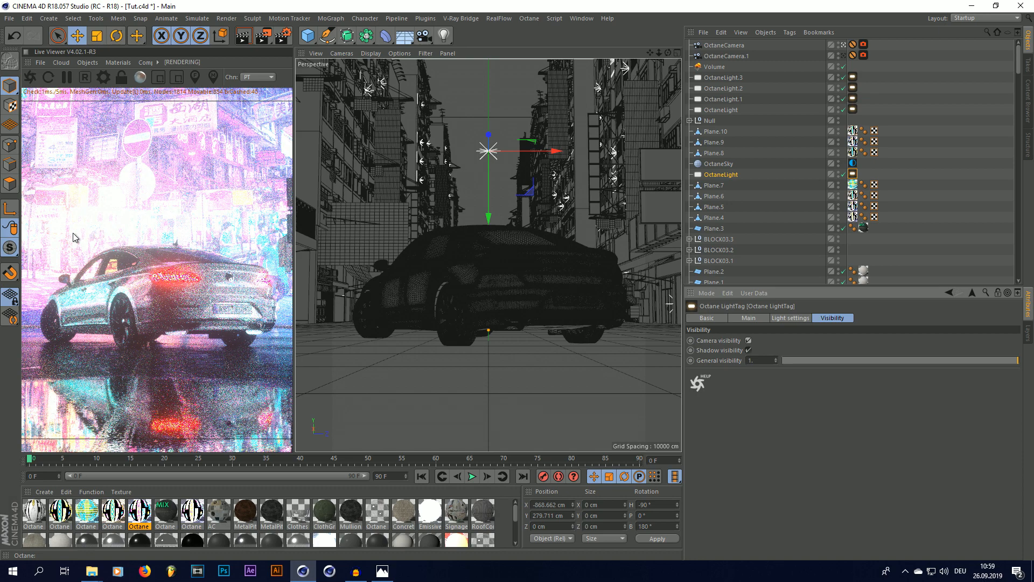
{"action": "left_click", "coordinate": [843, 46]}
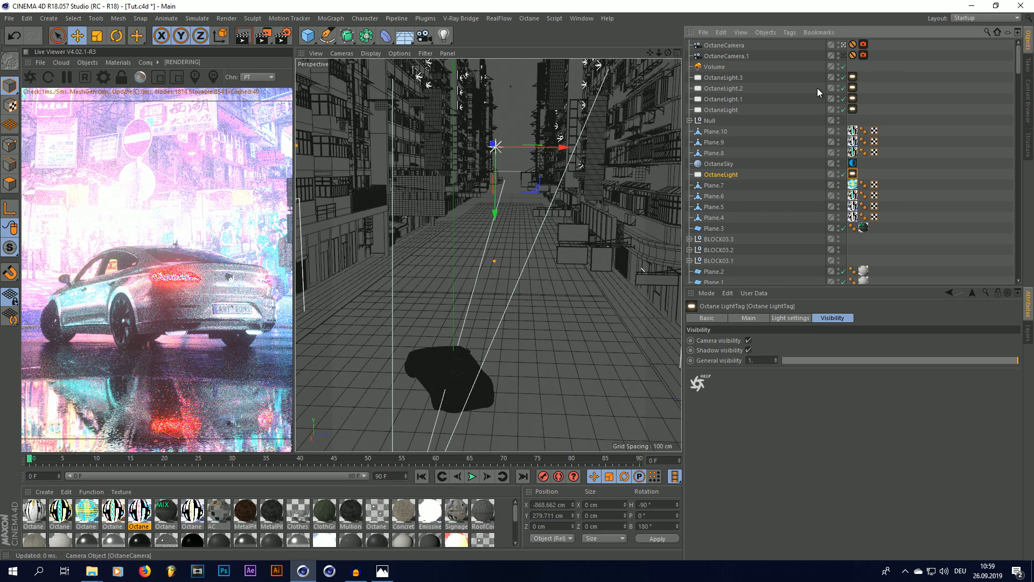
{"action": "scroll", "coordinate": [565, 256], "scroll_direction": "down", "scroll_amount": 10}
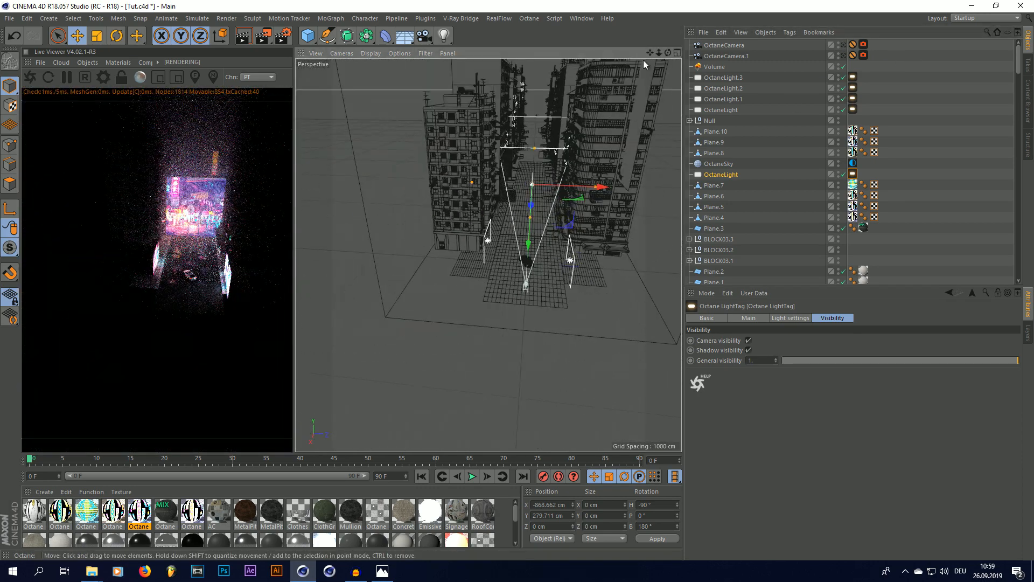
{"action": "left_click_drag", "start_coordinate": [668, 52], "coordinate": [670, 52]}
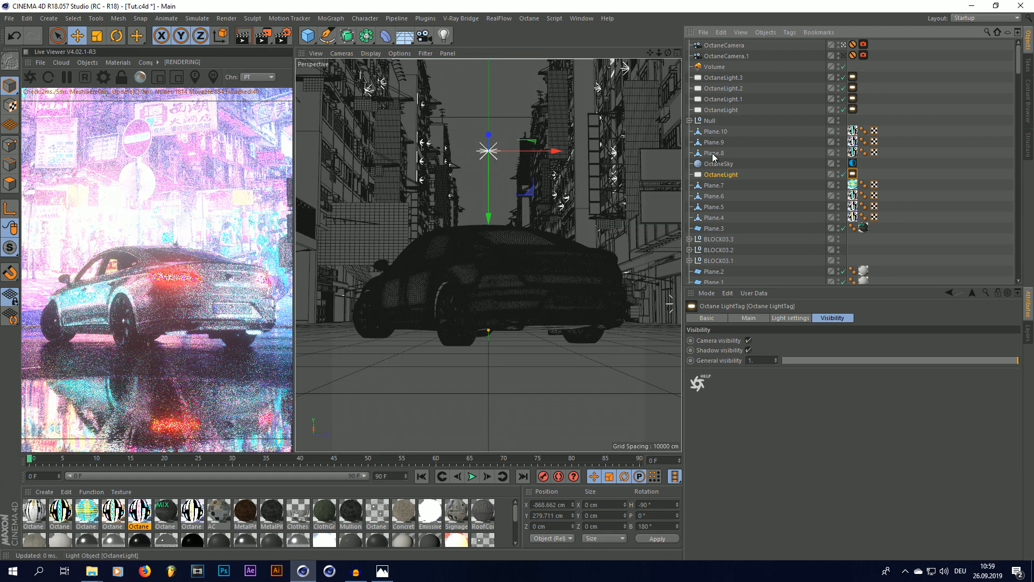
Switch the light's Shadow visibility off and back on, and disable its Camera visibility
{"action": "left_click", "coordinate": [748, 350]}
{"action": "left_click", "coordinate": [748, 350]}
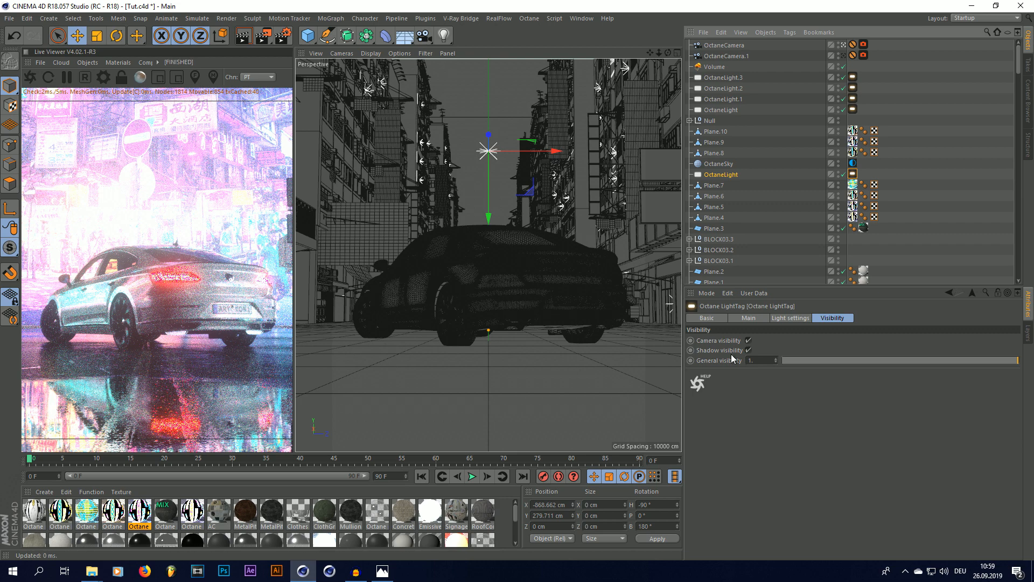
{"action": "left_click", "coordinate": [748, 340]}
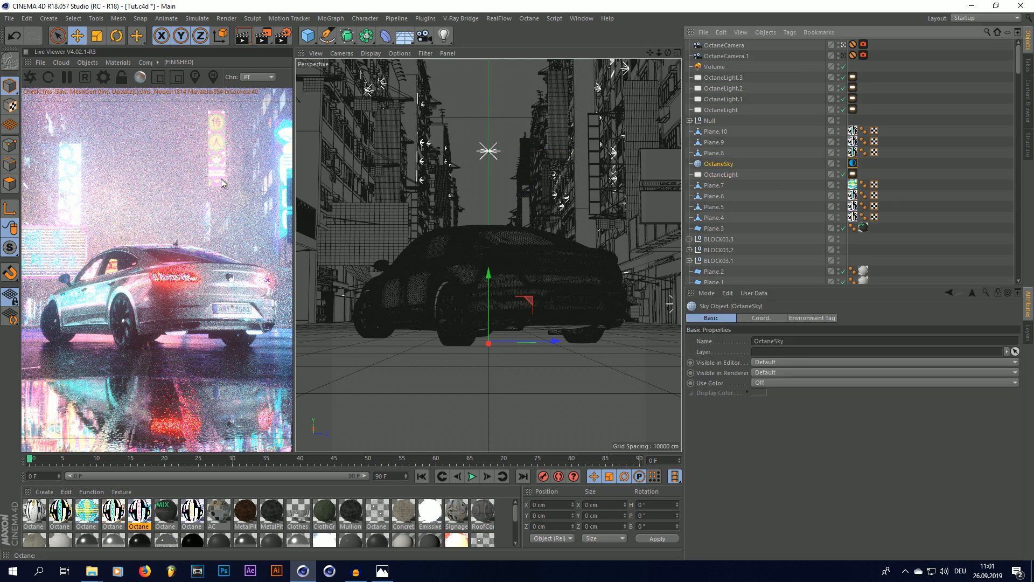
Inspect the OctaneSky environment tag and the ImageTexture assigned to it
{"action": "left_click", "coordinate": [853, 163]}
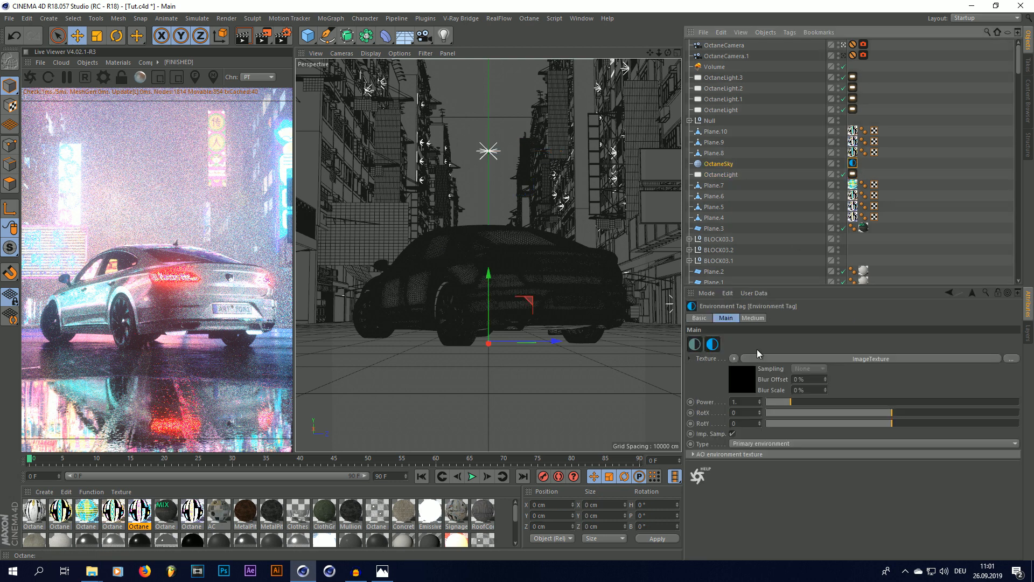
{"action": "left_click", "coordinate": [741, 380]}
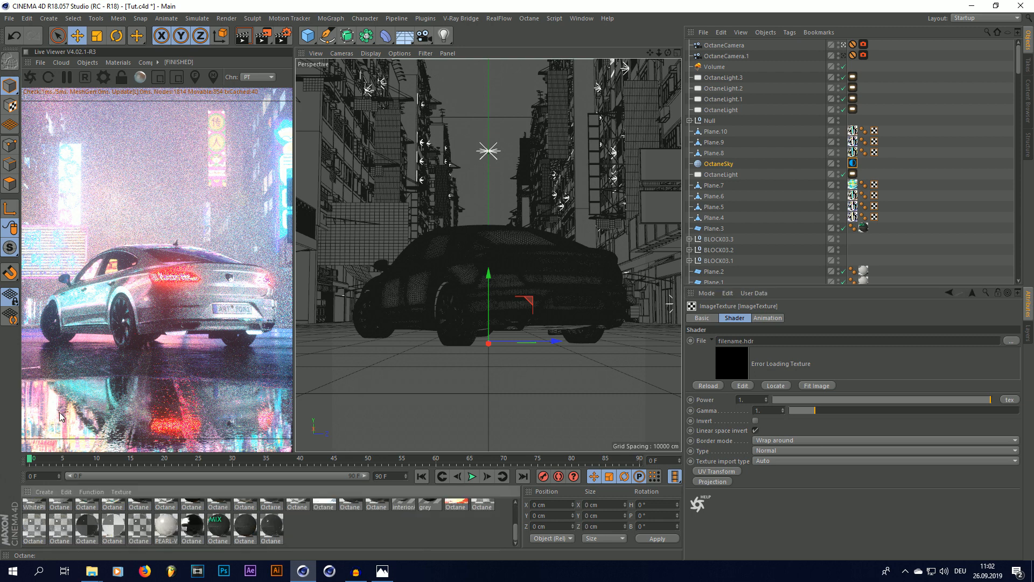
Open the ground's Octane Mix Material in the Node Editor and bring the nodes feeding its bump channel into view
{"action": "left_click", "coordinate": [218, 533]}
{"action": "double_click", "coordinate": [217, 531]}
{"action": "left_click", "coordinate": [193, 189]}
{"action": "left_click", "coordinate": [602, 223]}
{"action": "scroll", "coordinate": [611, 227], "scroll_direction": "down", "scroll_amount": 2}
{"action": "scroll", "coordinate": [422, 194], "scroll_direction": "up", "scroll_amount": 7}
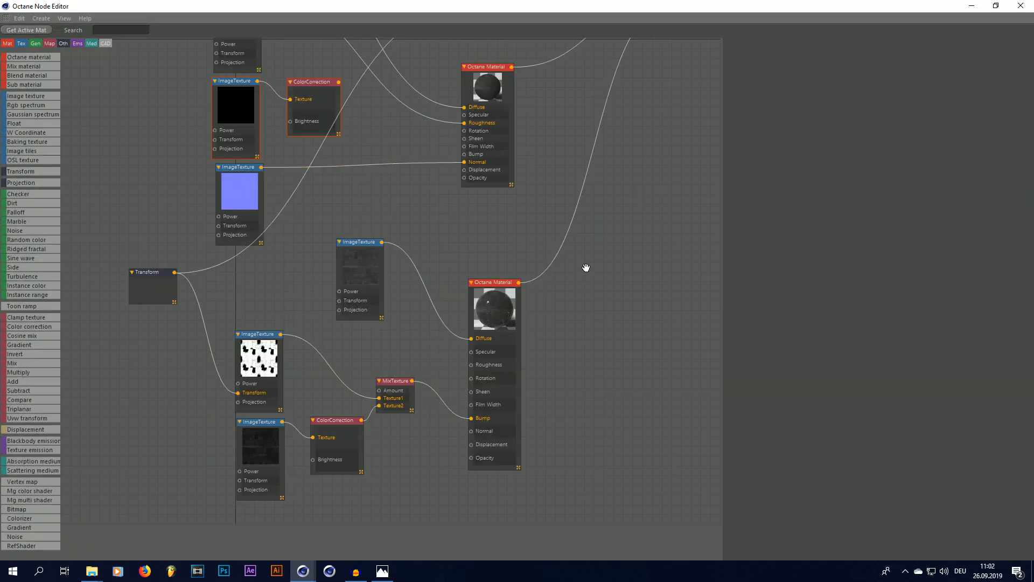
Inspect the S_Puddle_7.png and asphalt GLOSS ImageTexture nodes behind the bump, and close the Node Editor and Material Editor
{"action": "left_click", "coordinate": [258, 355]}
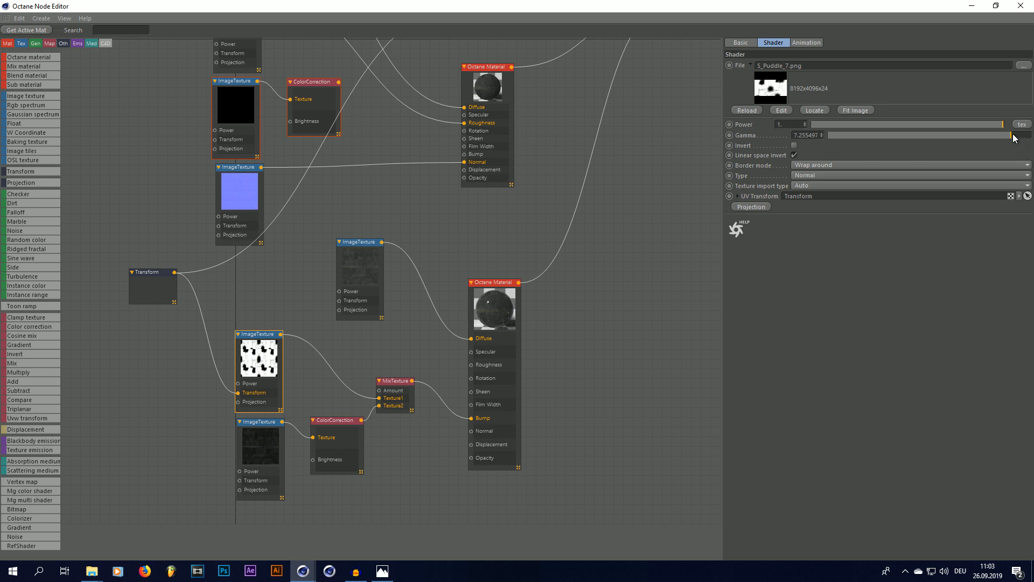
{"action": "mouse_move", "coordinate": [263, 455]}
{"action": "left_mouse_down"}
{"action": "mouse_move", "coordinate": [242, 456]}
{"action": "mouse_move", "coordinate": [238, 475]}
{"action": "mouse_move", "coordinate": [259, 461]}
{"action": "left_mouse_up"}
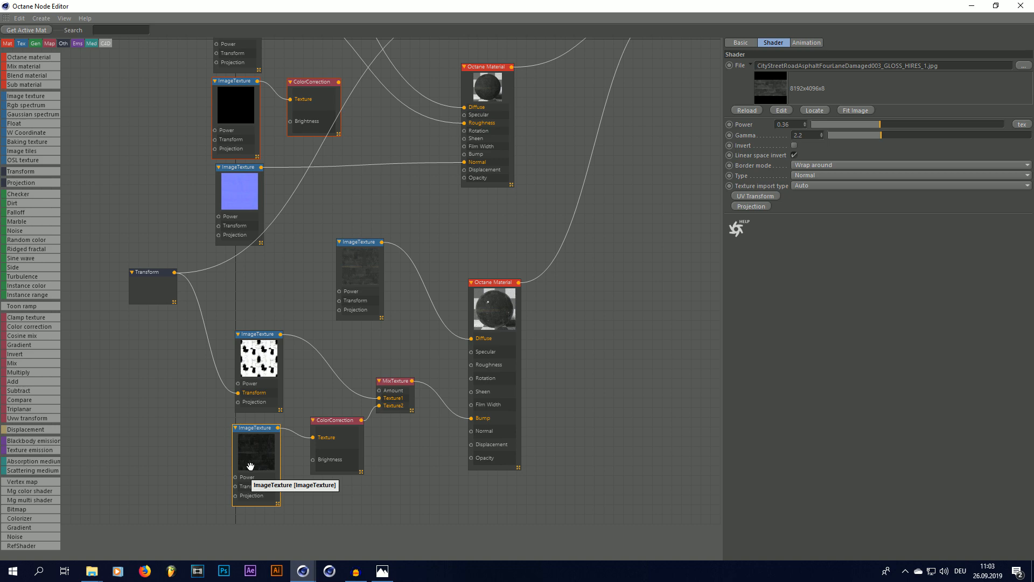
{"action": "left_click", "coordinate": [1021, 6]}
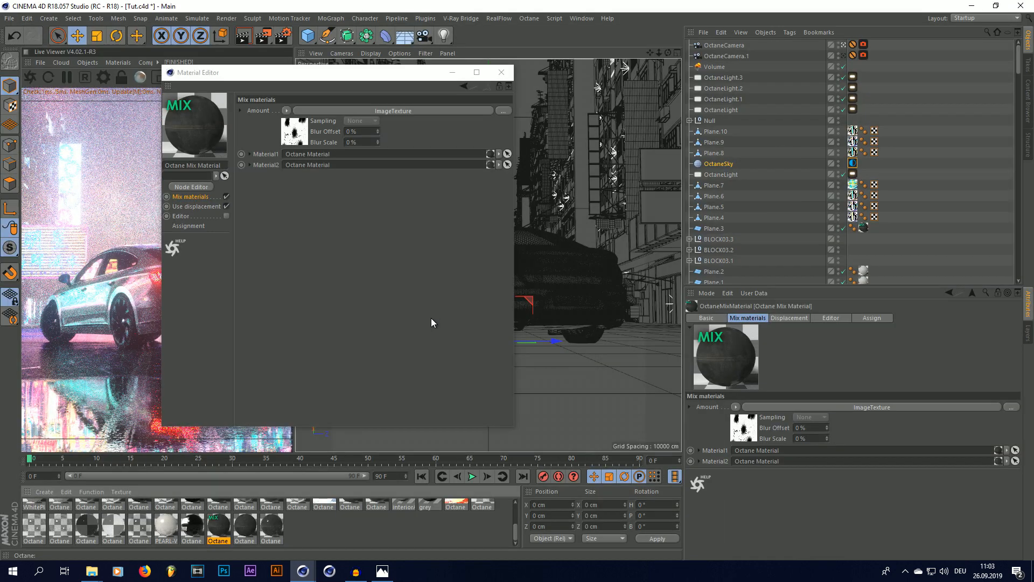
{"action": "left_click", "coordinate": [501, 73]}
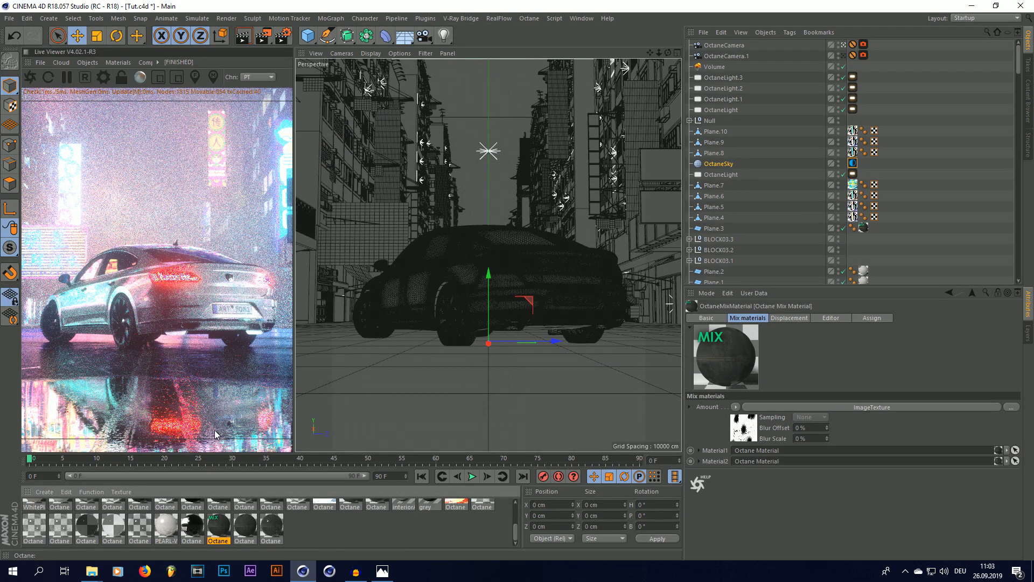